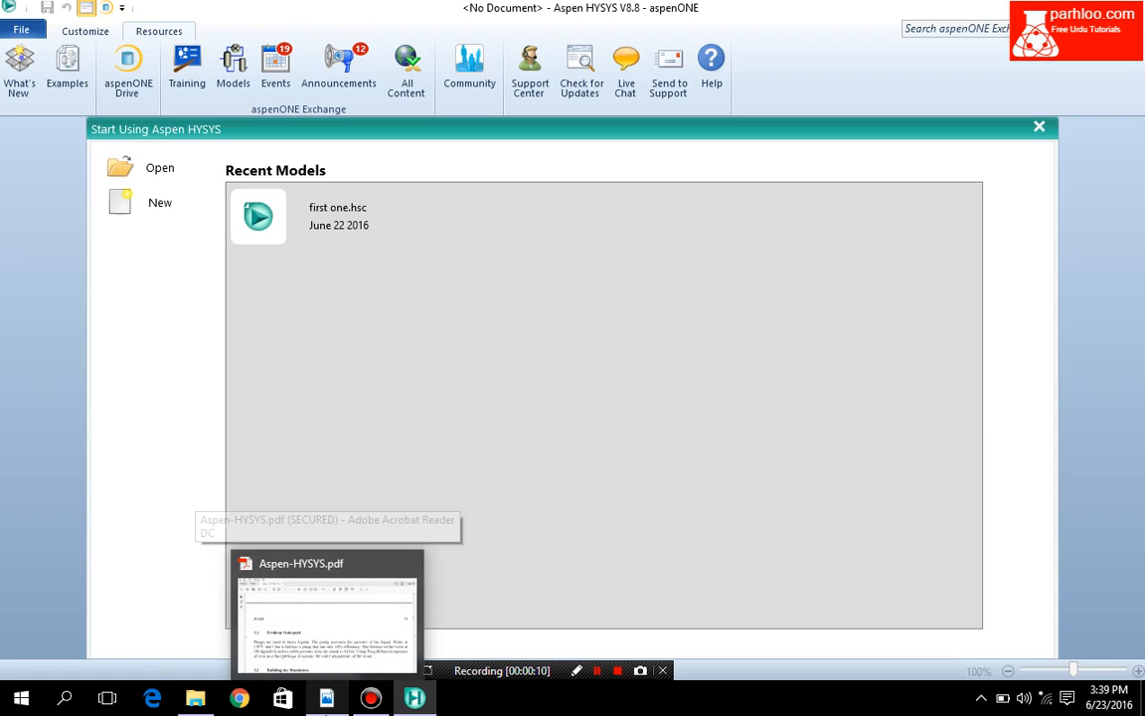
Step: Read the pump problem statement in Aspen-HYSYS.pdf, switch back to Aspen HYSYS and create a new case
click(326, 616)
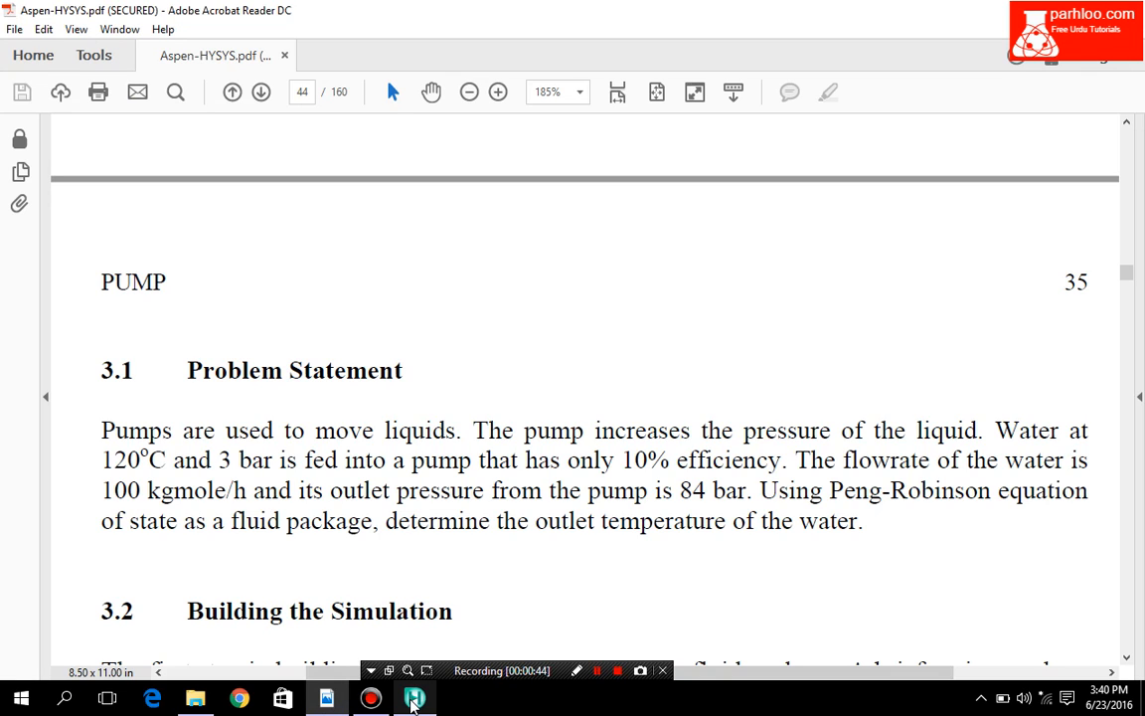
click(414, 701)
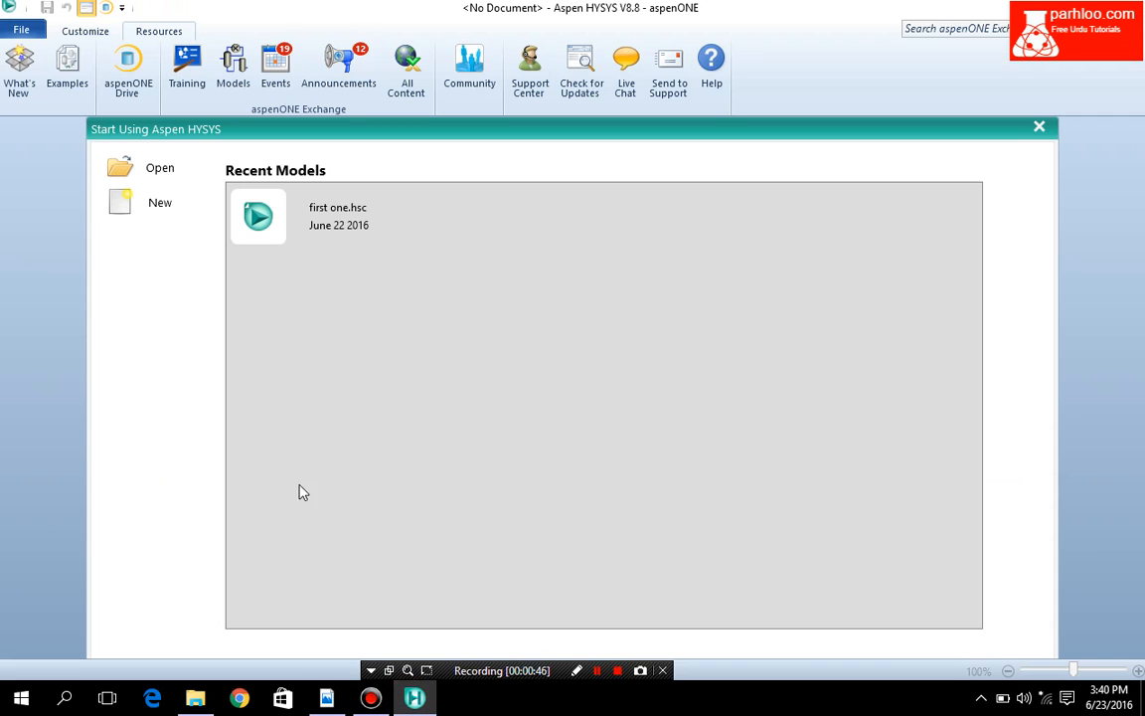
click(164, 205)
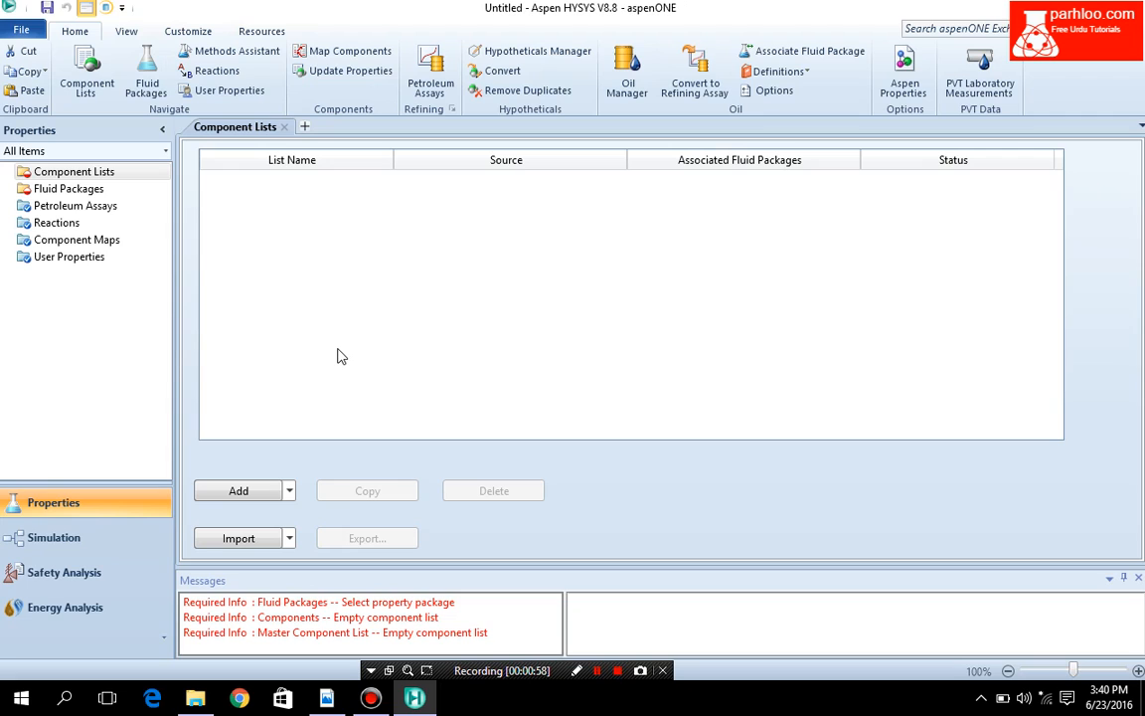
Step: Create a component list and add water (H2O) to it as a pure component
click(238, 491)
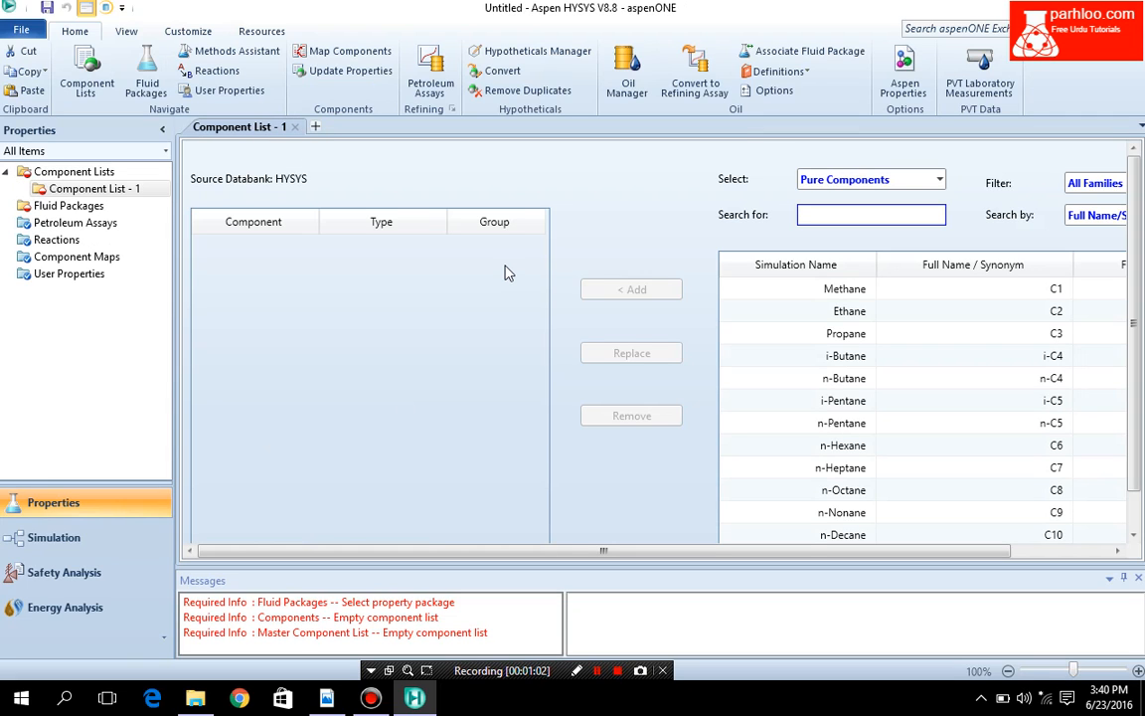
text(water)
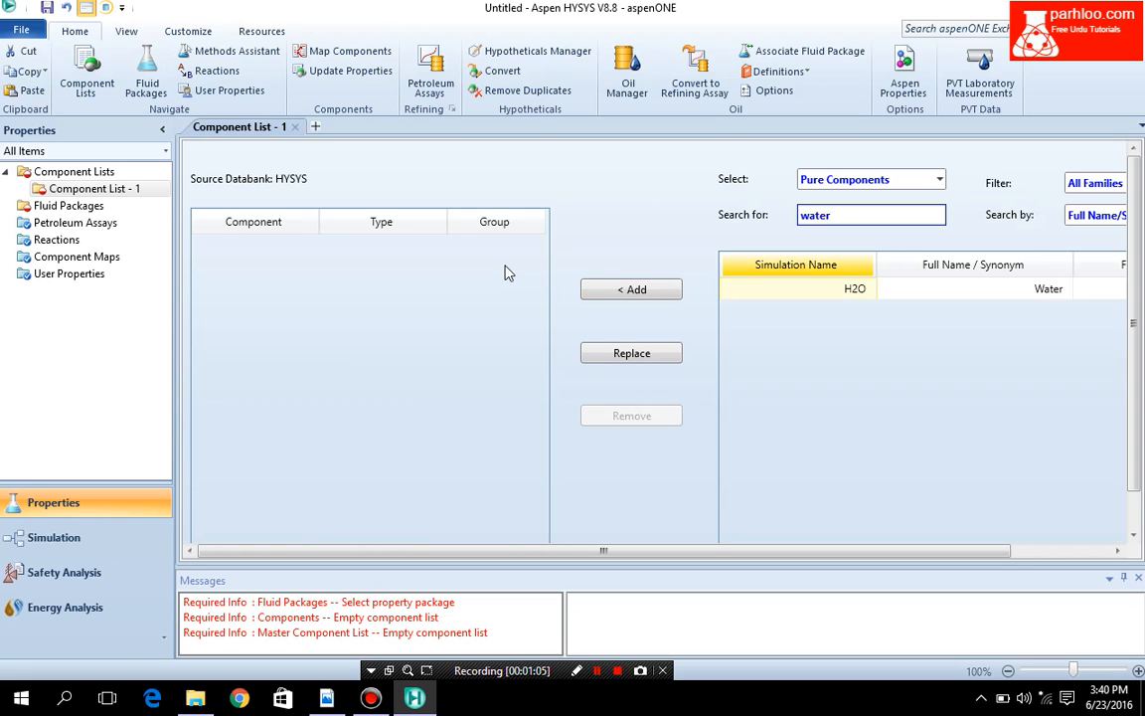
key(Return)
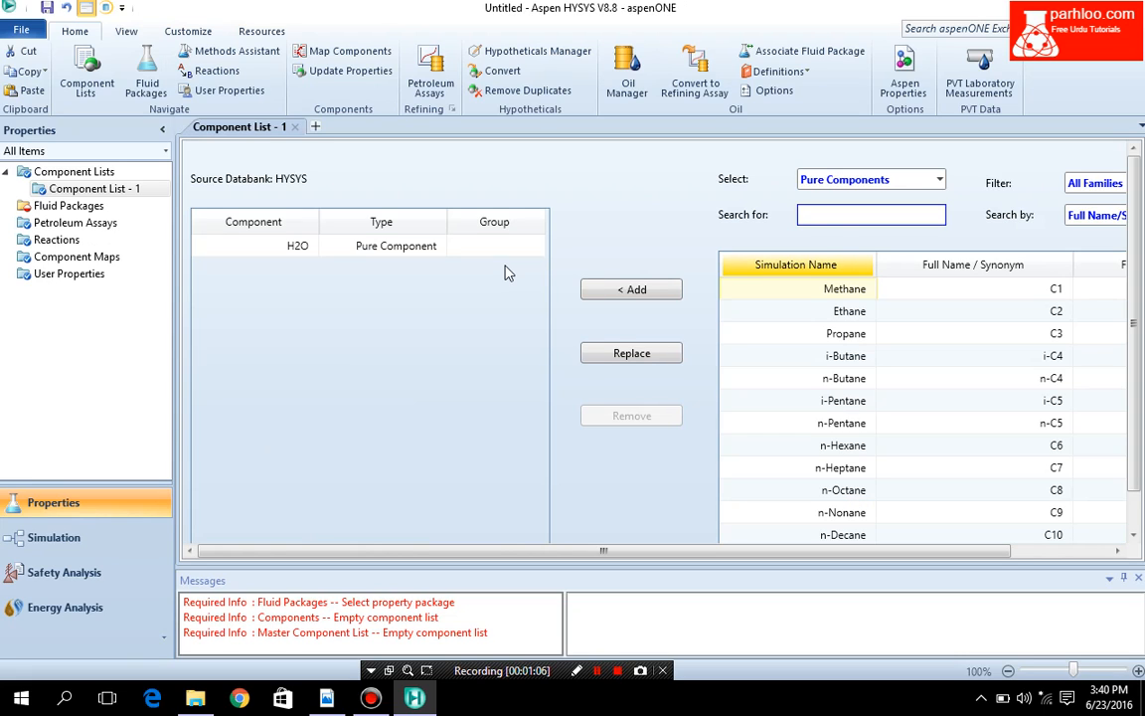
Step: Add a fluid package that uses the Peng-Robinson property package
click(90, 205)
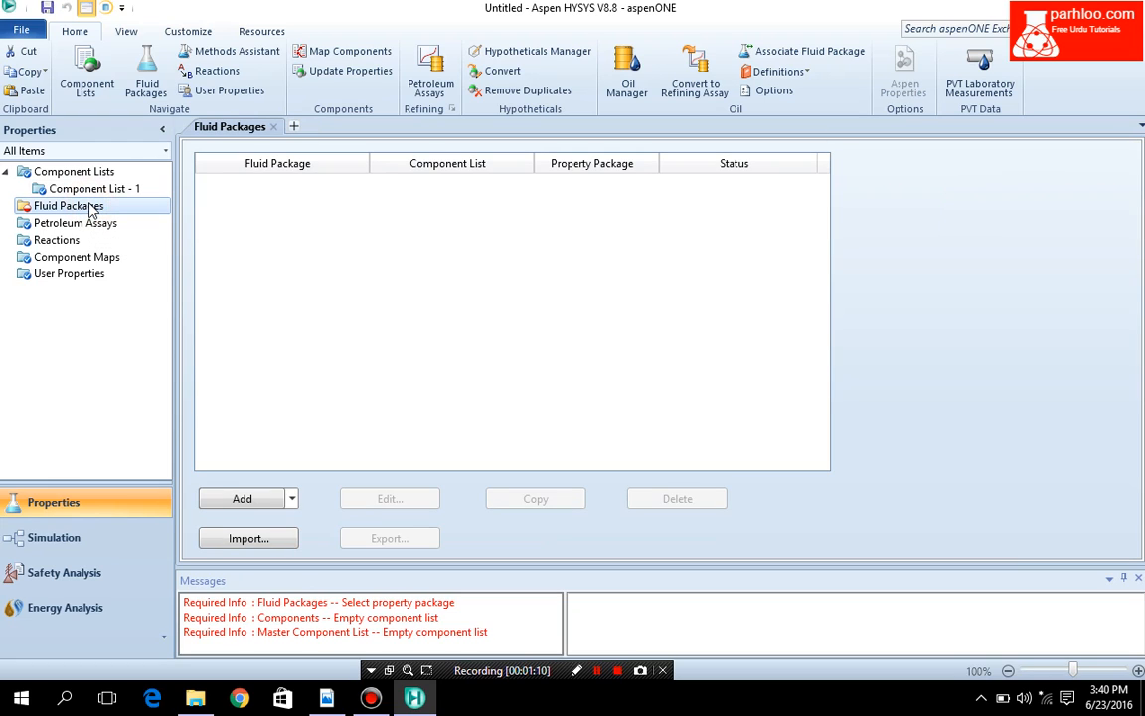
click(227, 499)
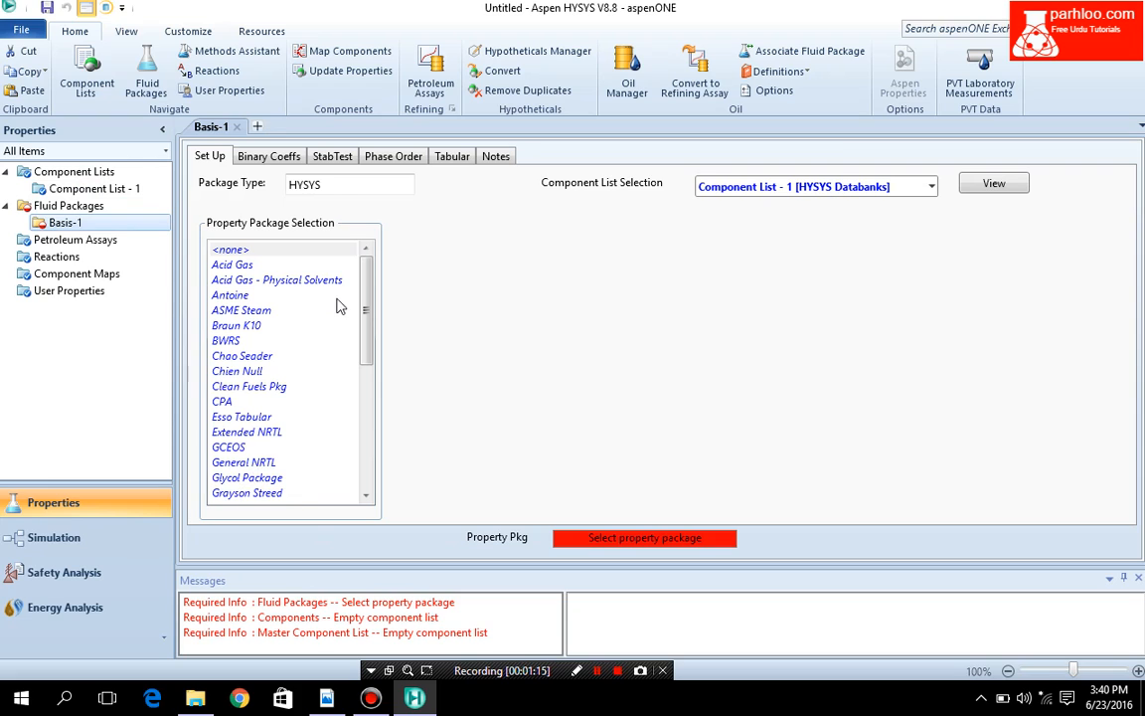
drag(366, 304, 343, 462)
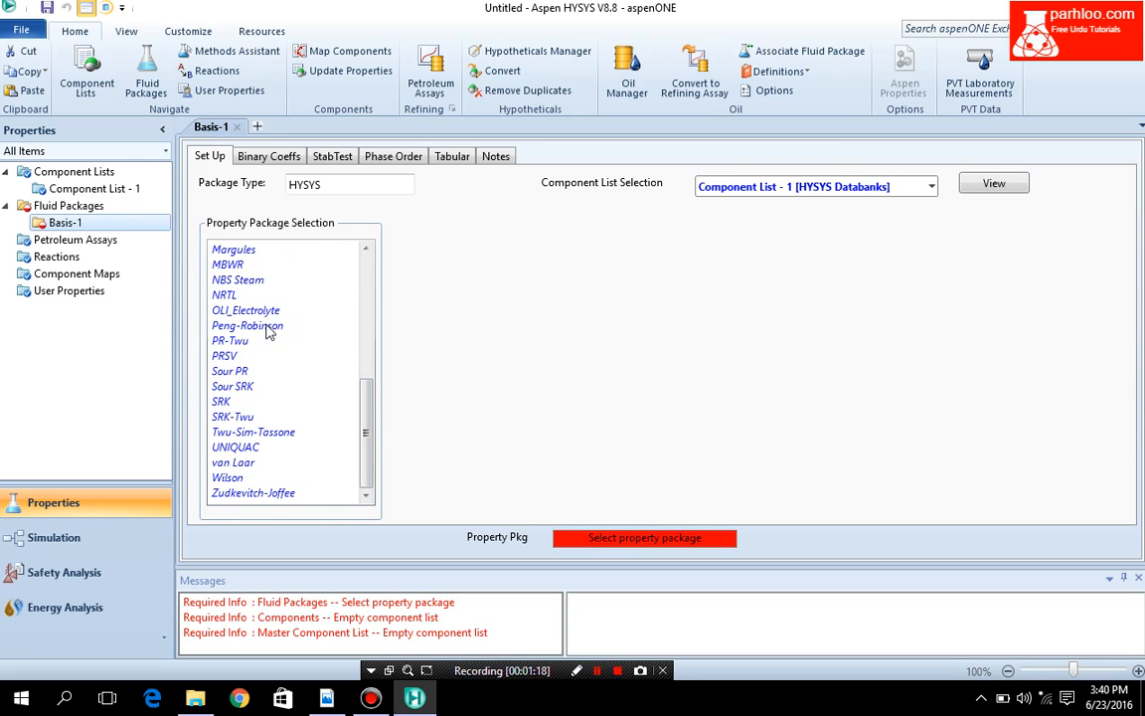
click(270, 330)
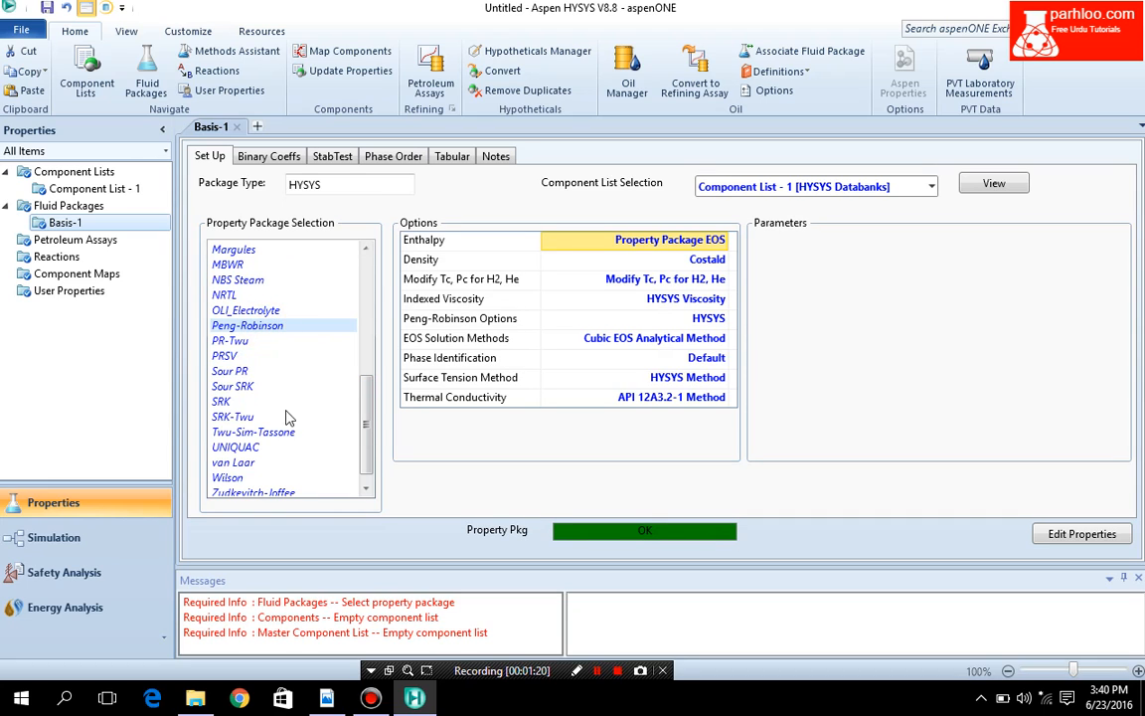
Step: Enter the simulation environment and place a material stream on the flowsheet
click(77, 543)
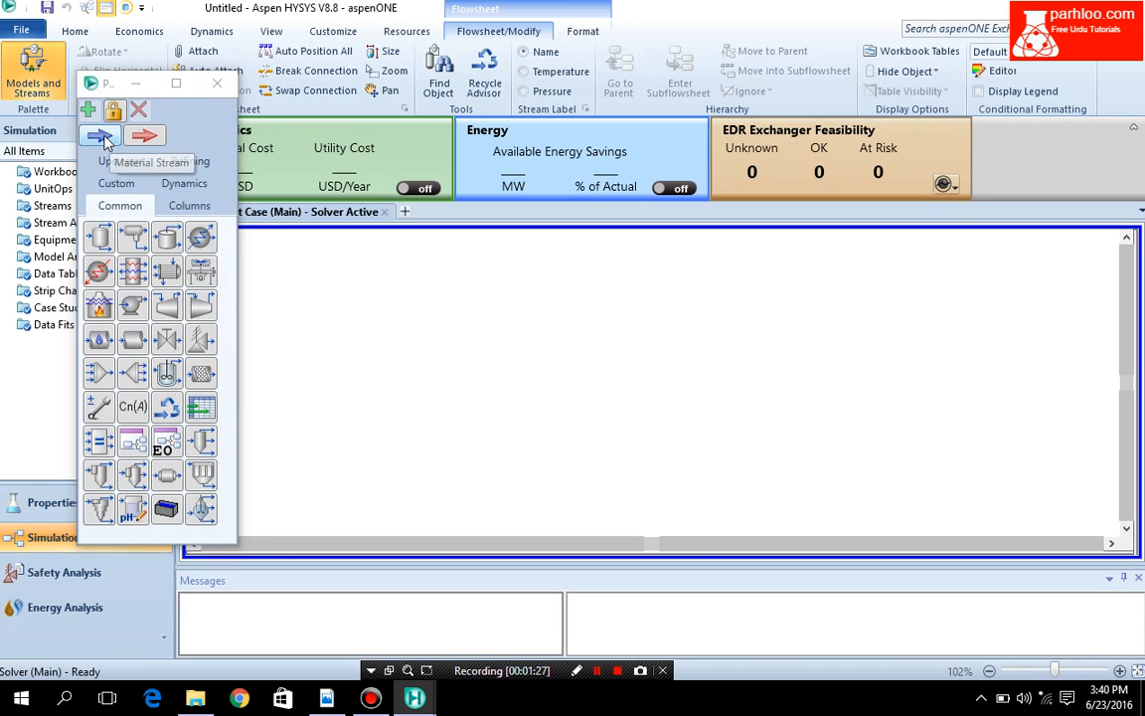
click(102, 136)
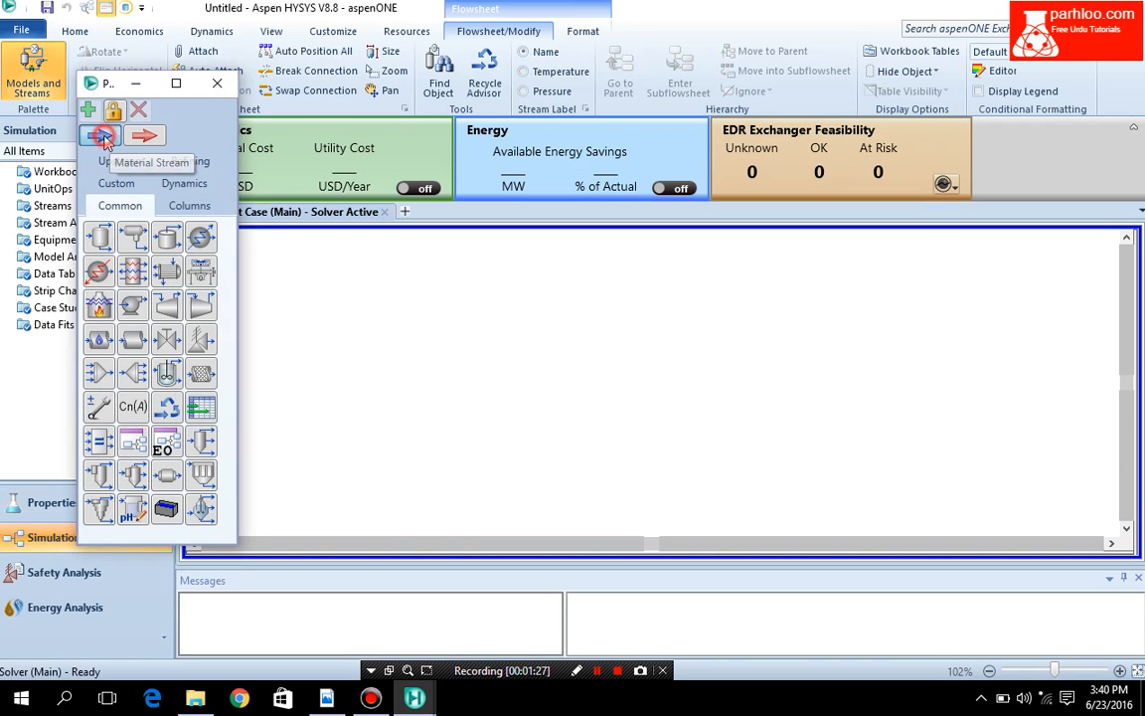
click(428, 382)
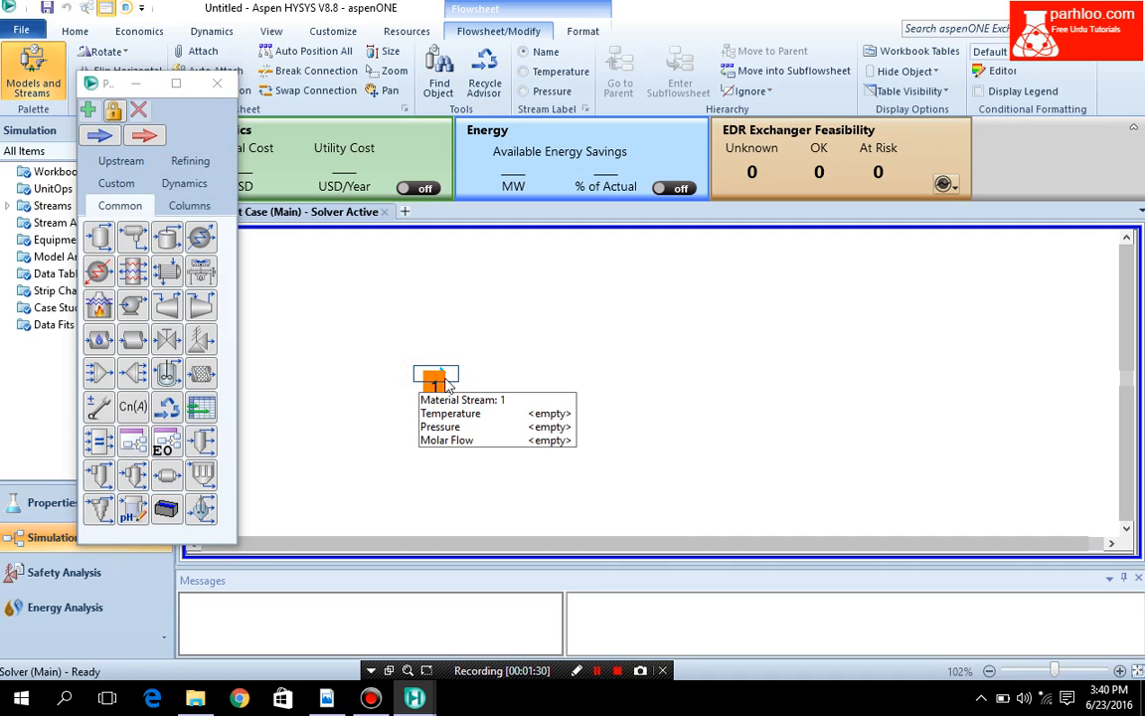
Step: Define the composition of material stream 1 with an H2O mole fraction of 1
double_click(445, 383)
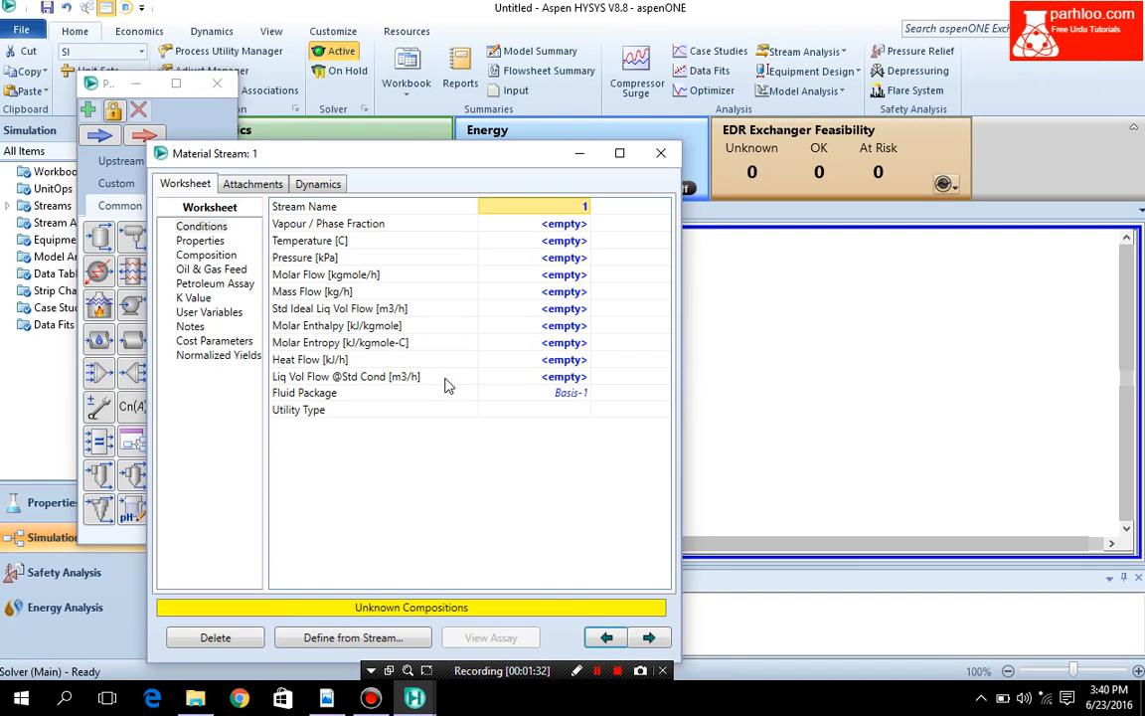
click(219, 257)
click(513, 232)
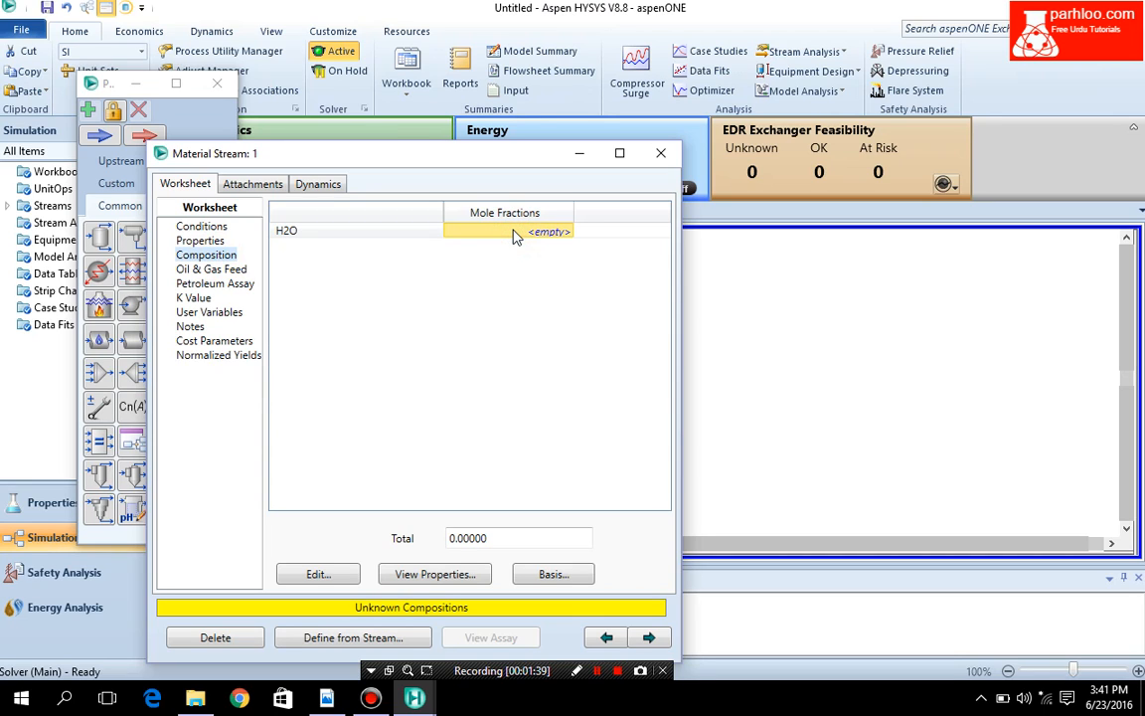
click(514, 231)
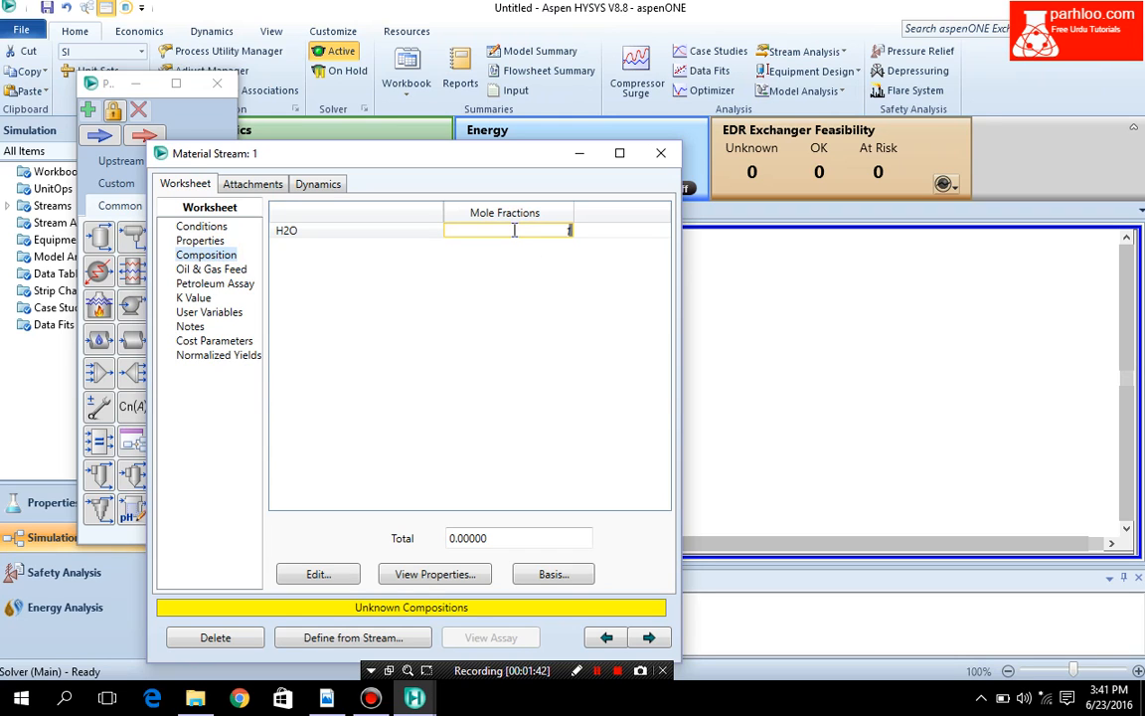
text(1)
key(Return)
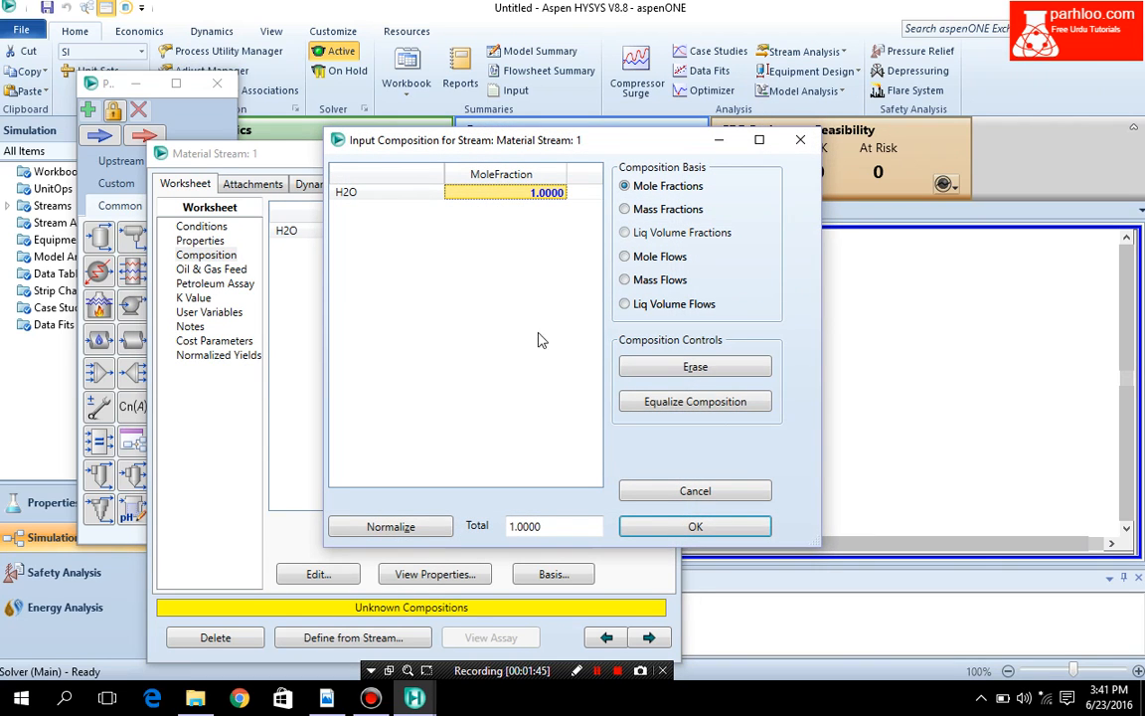
click(632, 527)
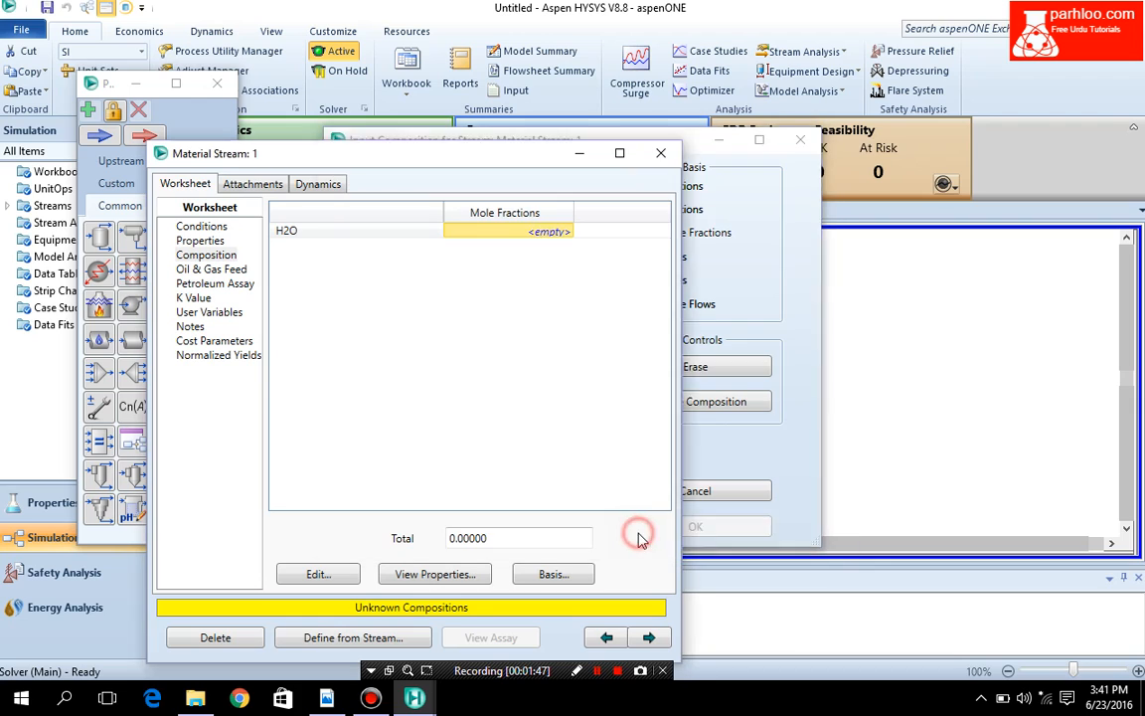
Step: Set the conditions of stream 1 to a temperature of 120 °C and a pressure of 3 bar
click(199, 228)
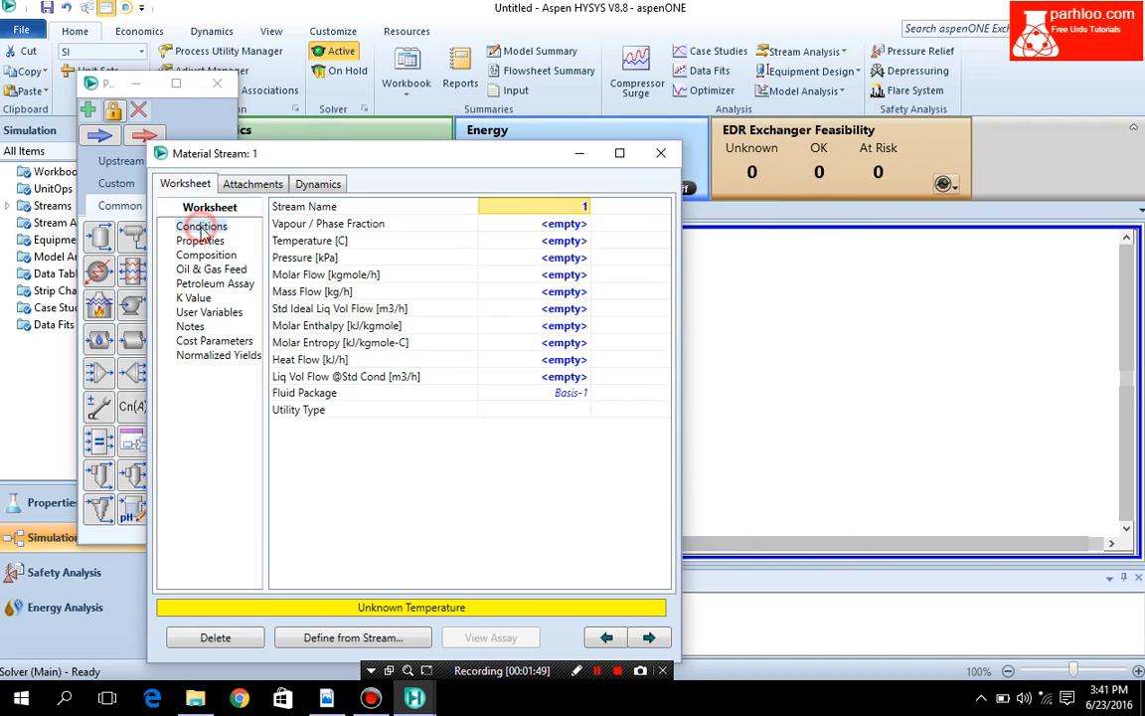
click(525, 242)
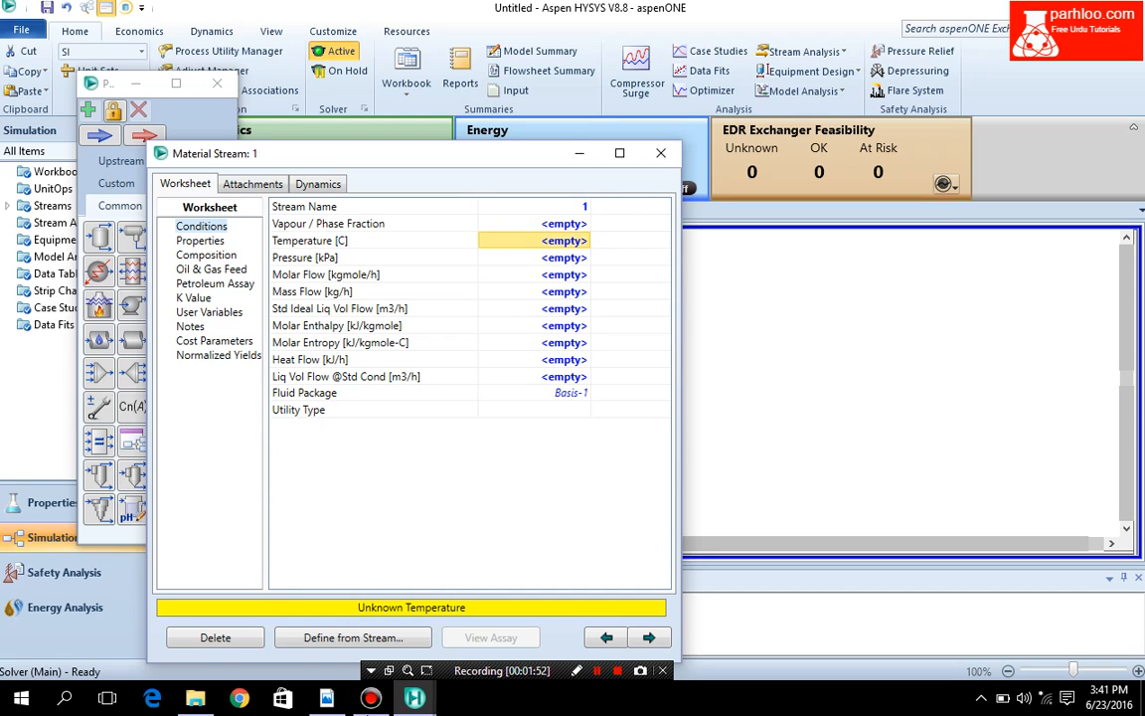
mouse_move(323, 704)
mouse_move(319, 650)
text(12)
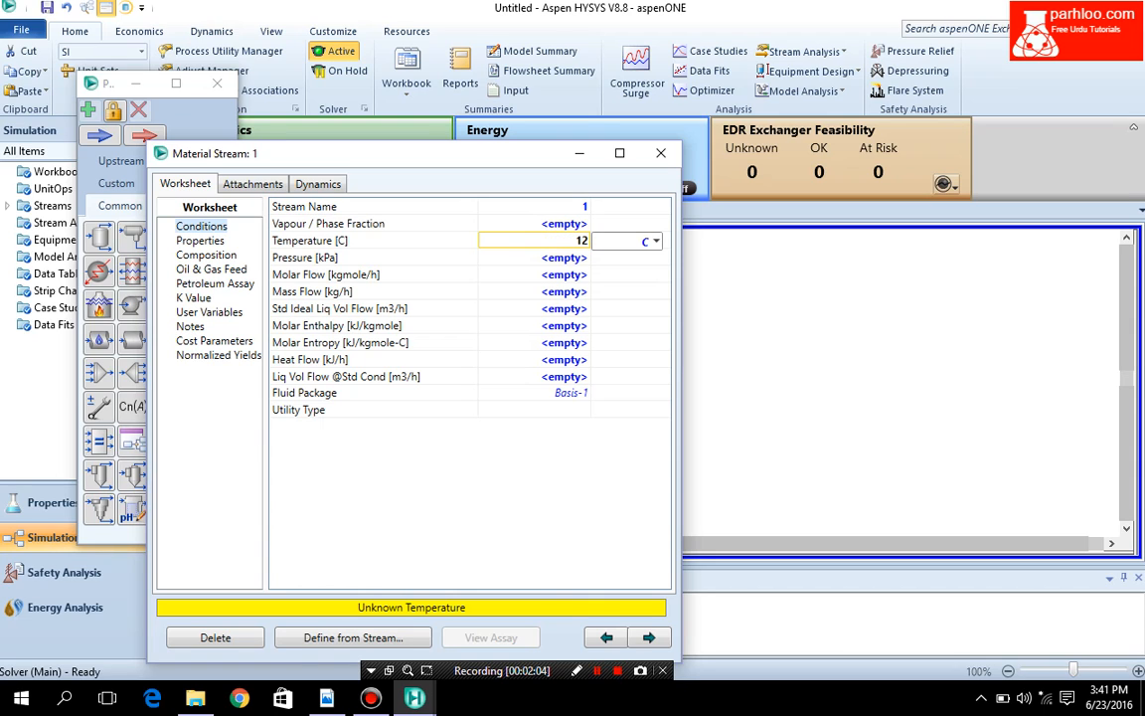
text(0)
key(Return)
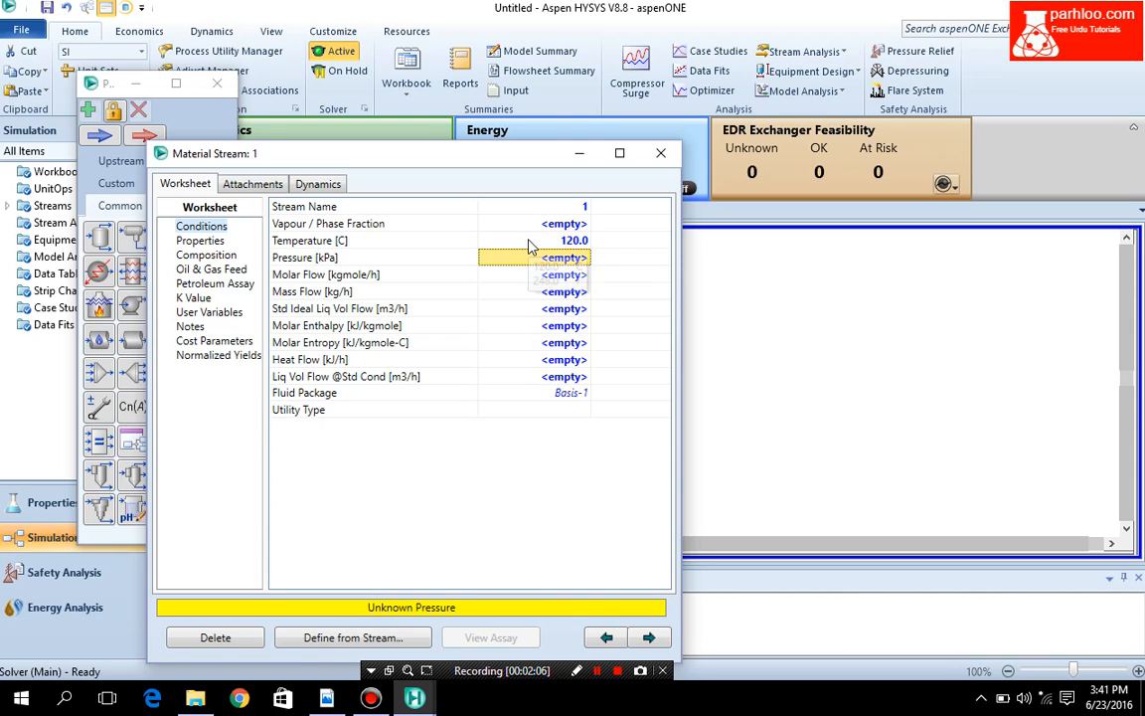
text(3)
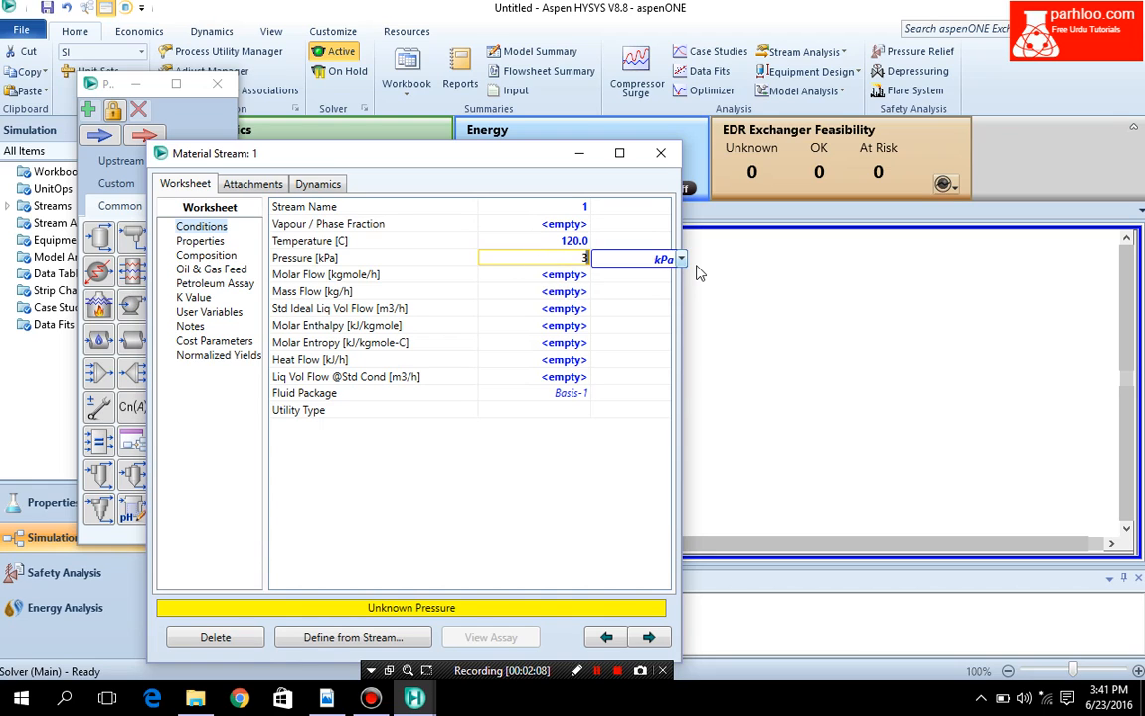
click(681, 258)
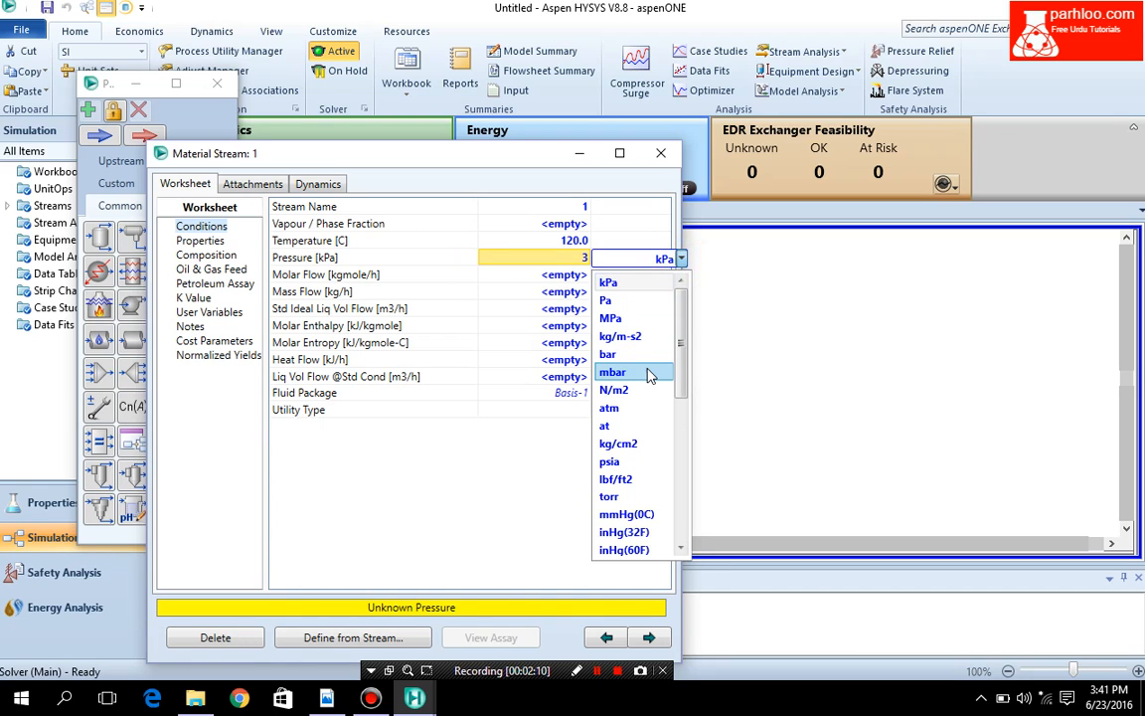
click(636, 356)
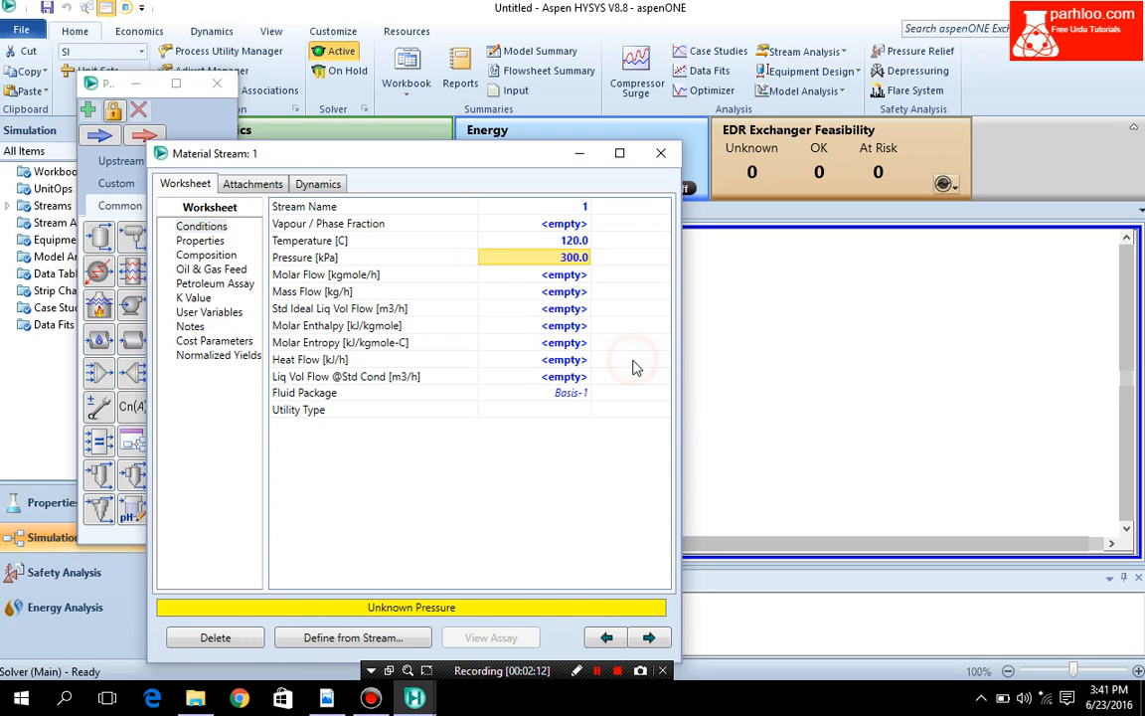
Step: Set the molar flow of stream 1 to 100 kgmole/h and close the stream's properties
click(523, 279)
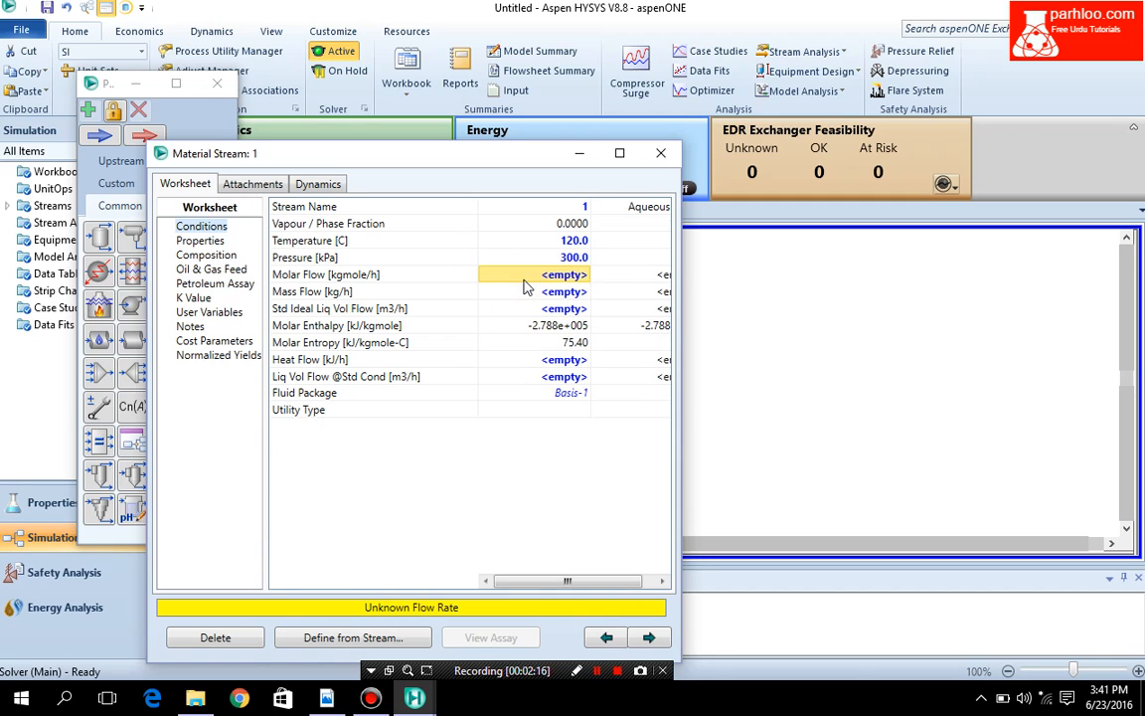
text(100)
key(Return)
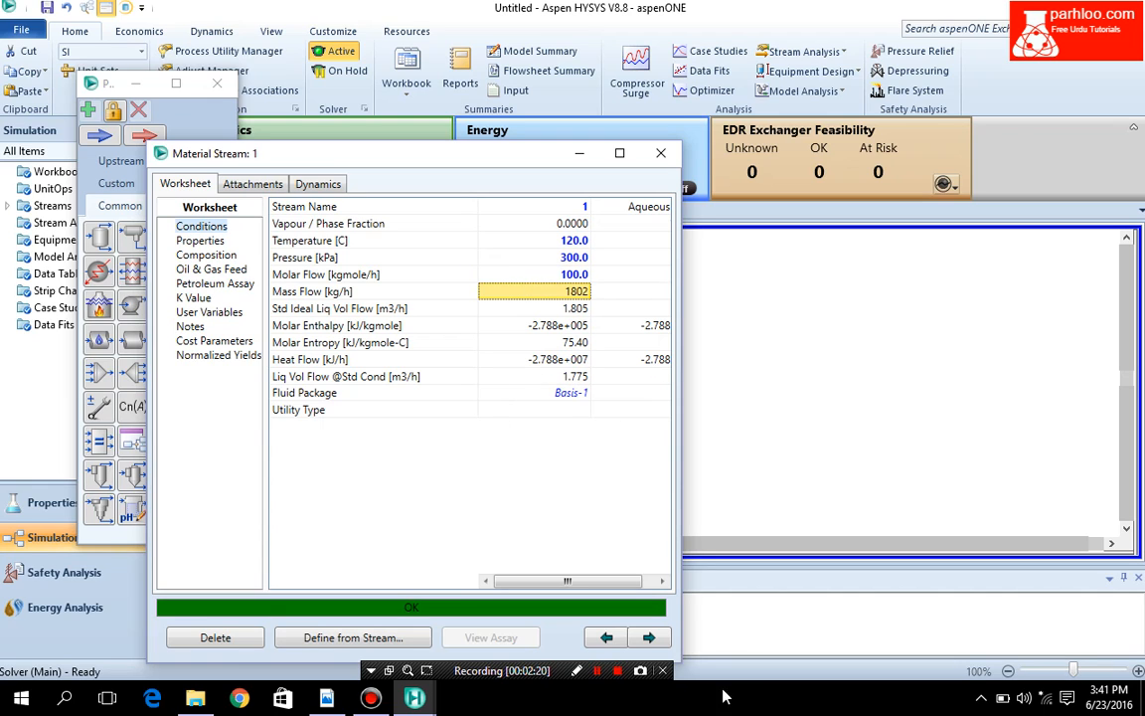
click(660, 152)
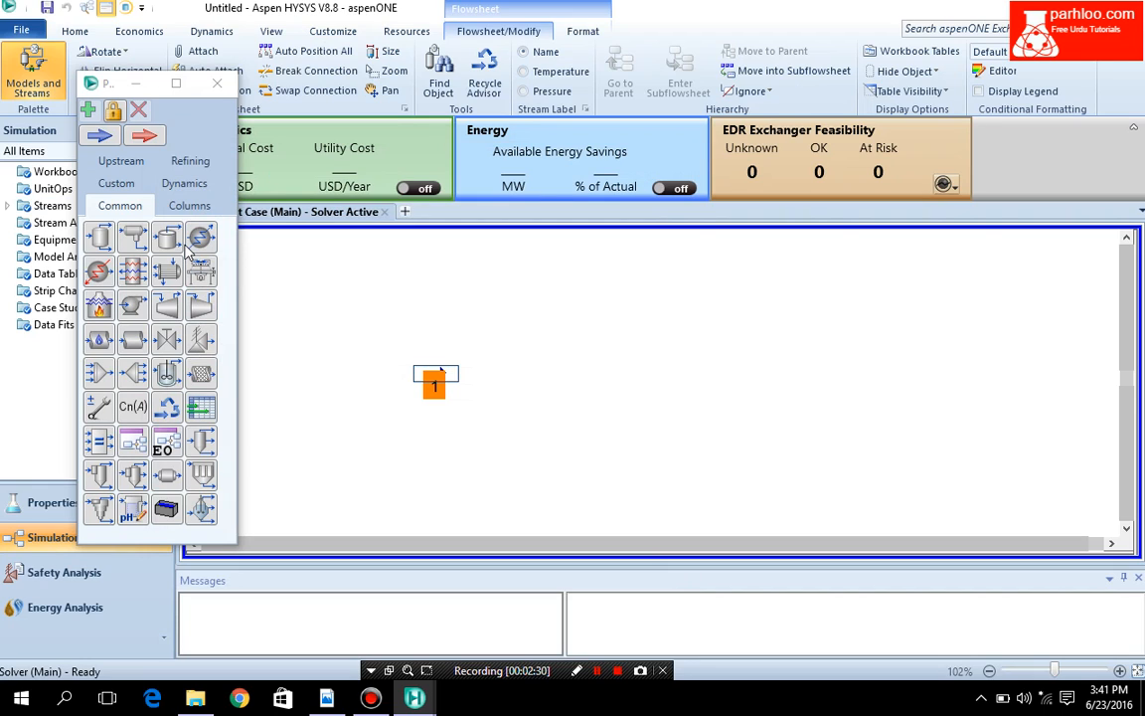
Step: Add a pump beside stream 1 on the flowsheet and assign stream 1 as its inlet
double_click(140, 311)
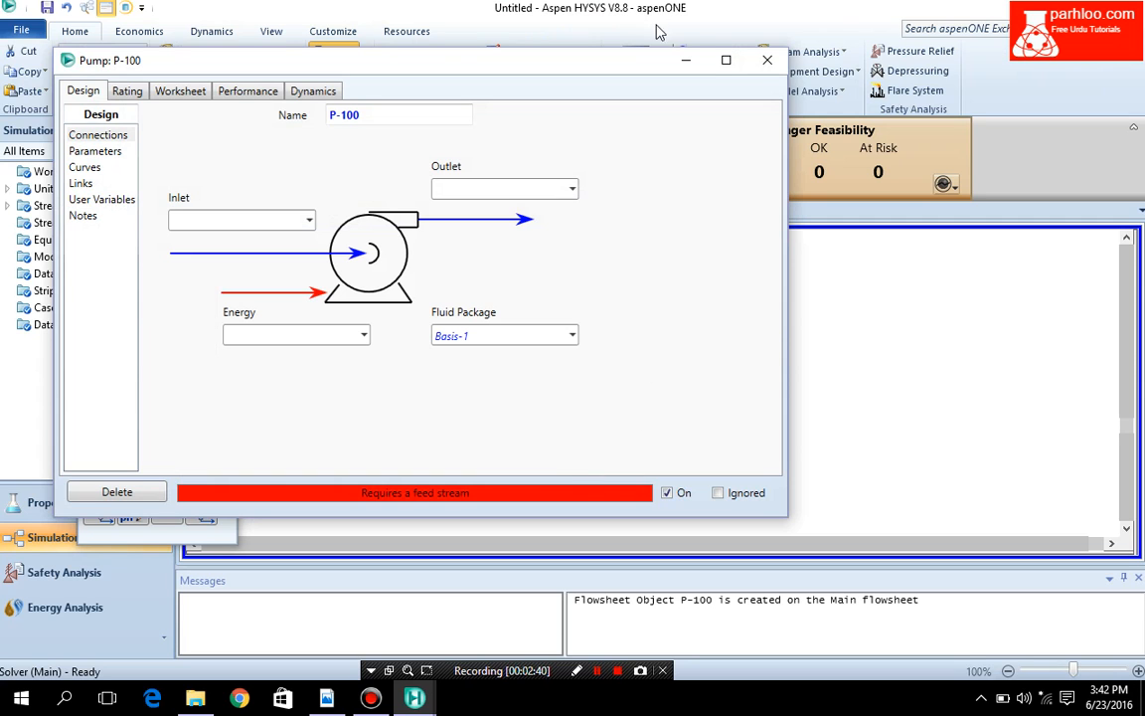
click(685, 60)
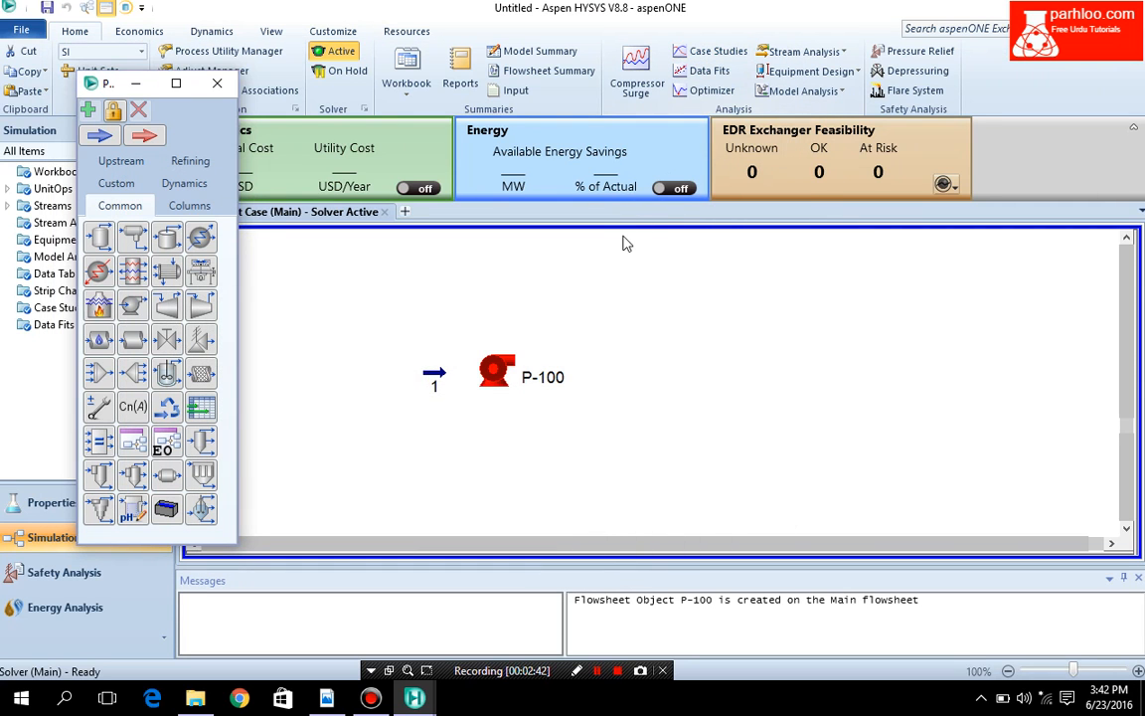
double_click(504, 378)
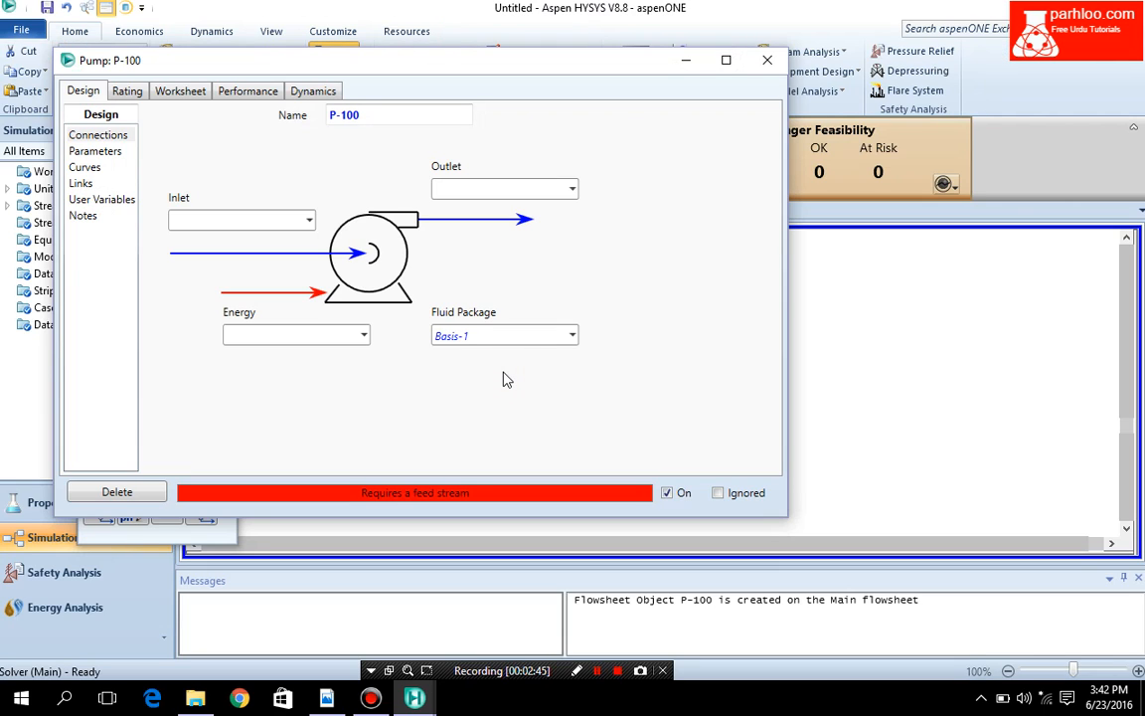
click(235, 219)
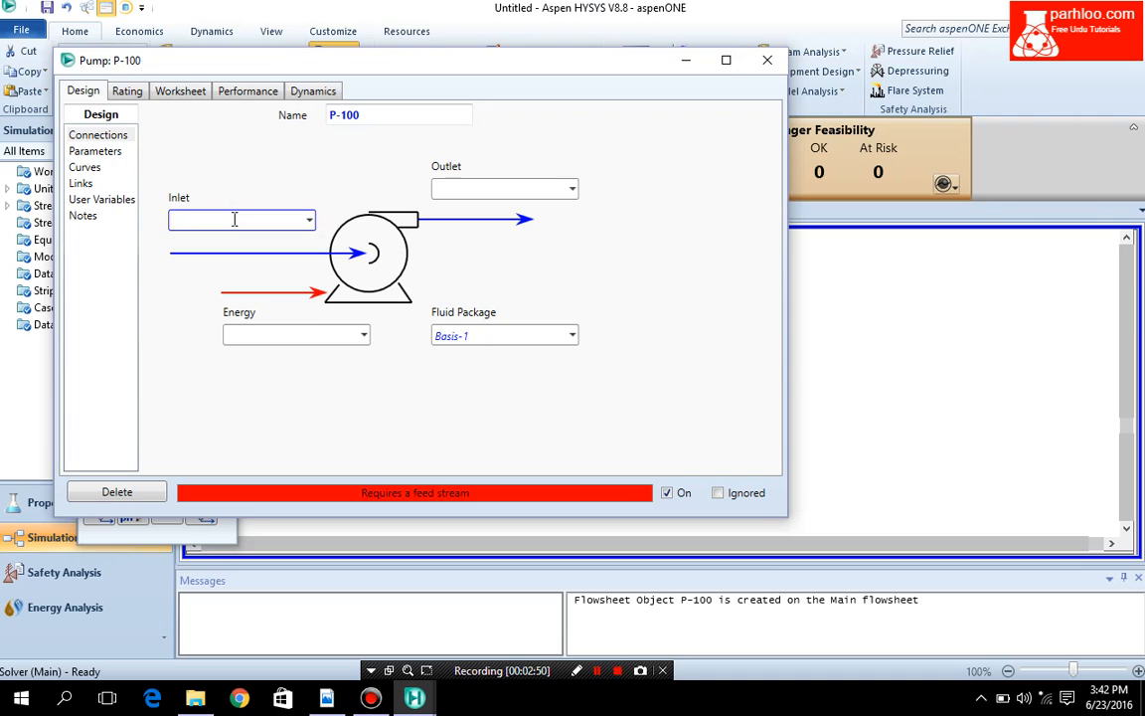
text(1)
key(Return)
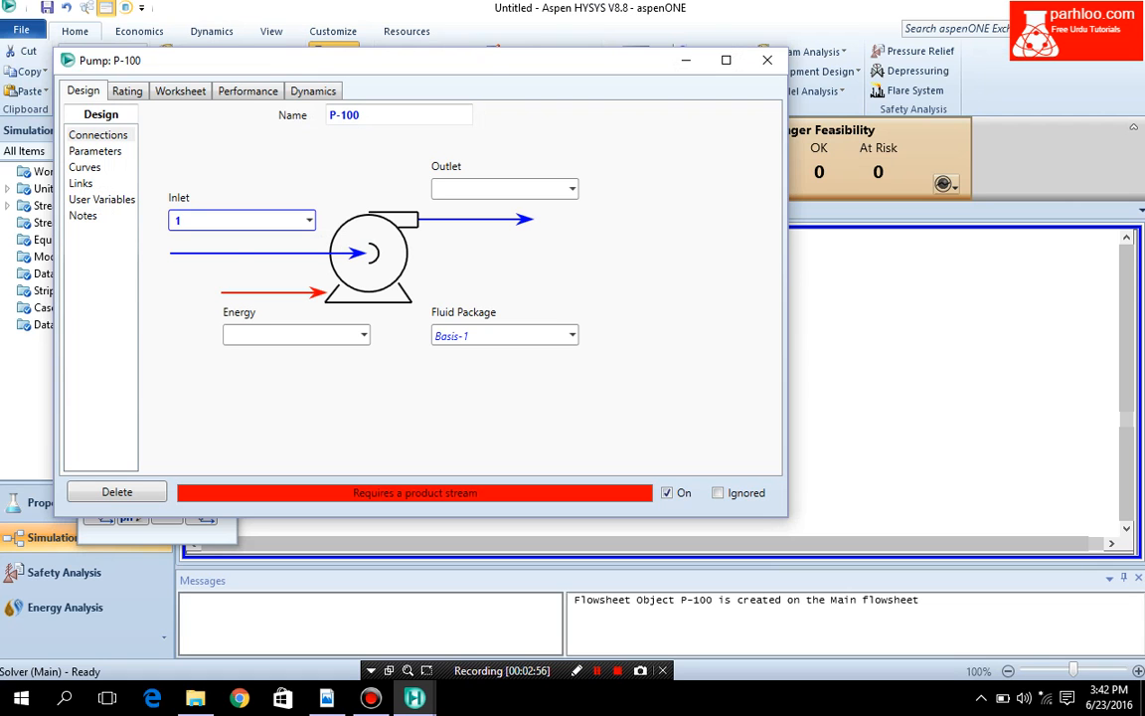
Step: Examine the connection between stream 1 and the pump on the flowsheet behind the pump's properties window
click(494, 67)
drag(494, 67, 610, 445)
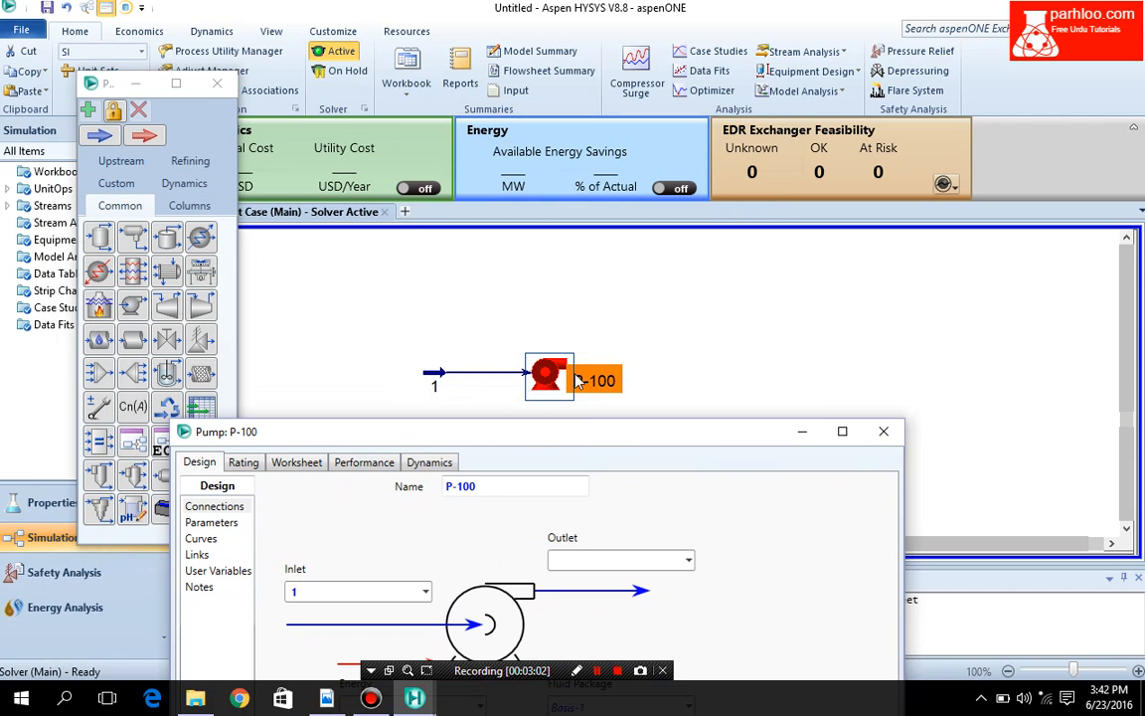
click(520, 437)
drag(520, 437, 512, 176)
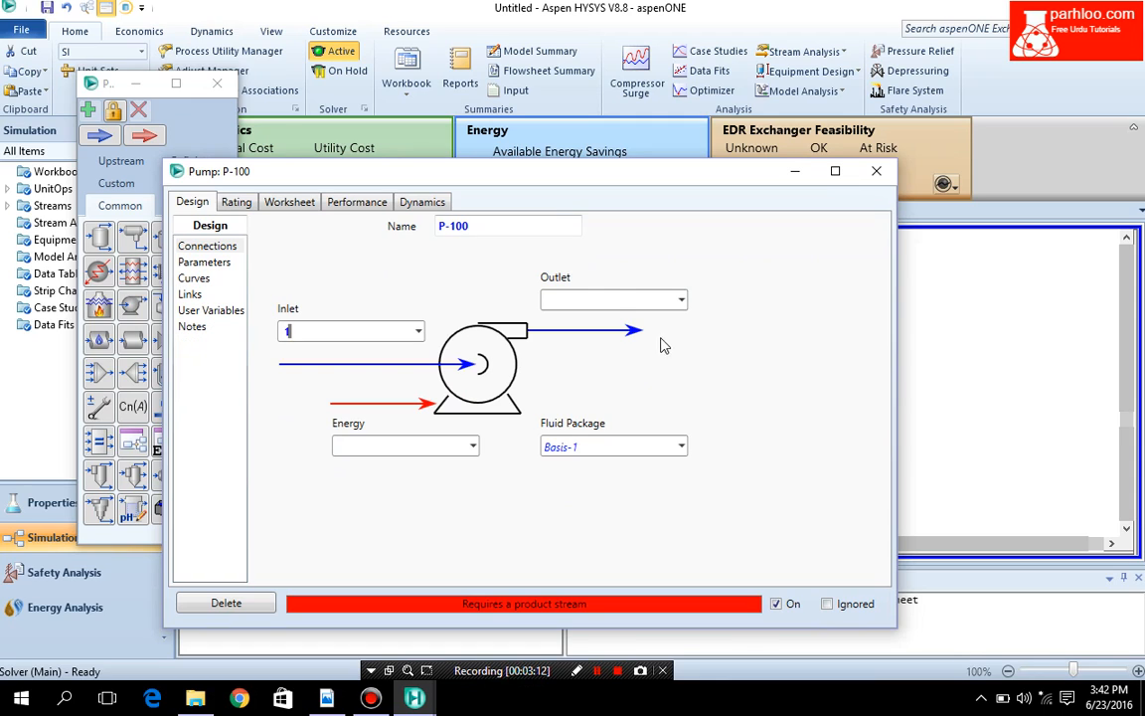
Step: Assign stream 2 as the pump's outlet and an energy stream named work as its energy supply
click(600, 297)
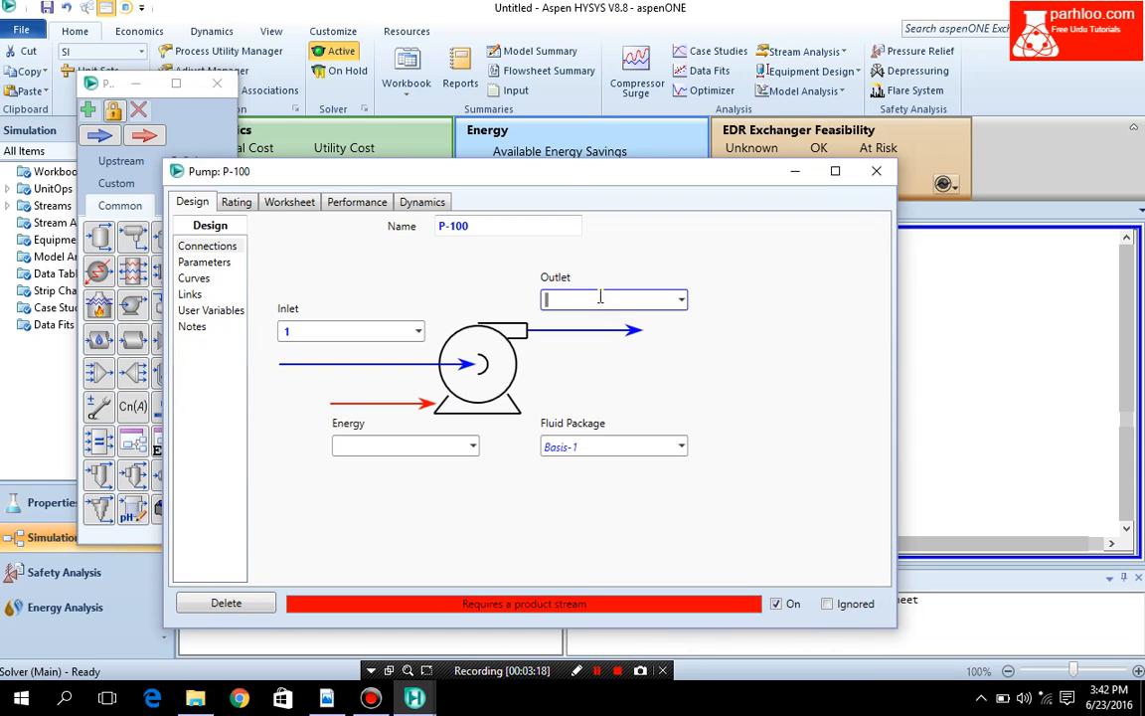
text(2)
drag(622, 173, 627, 224)
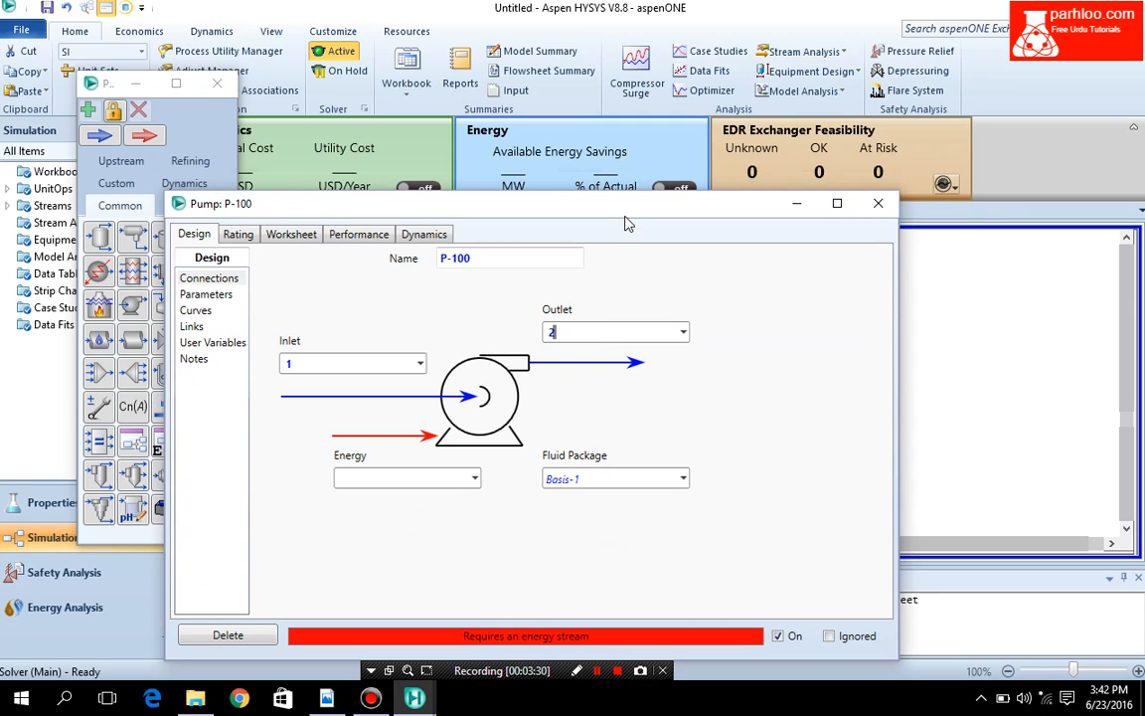
click(423, 475)
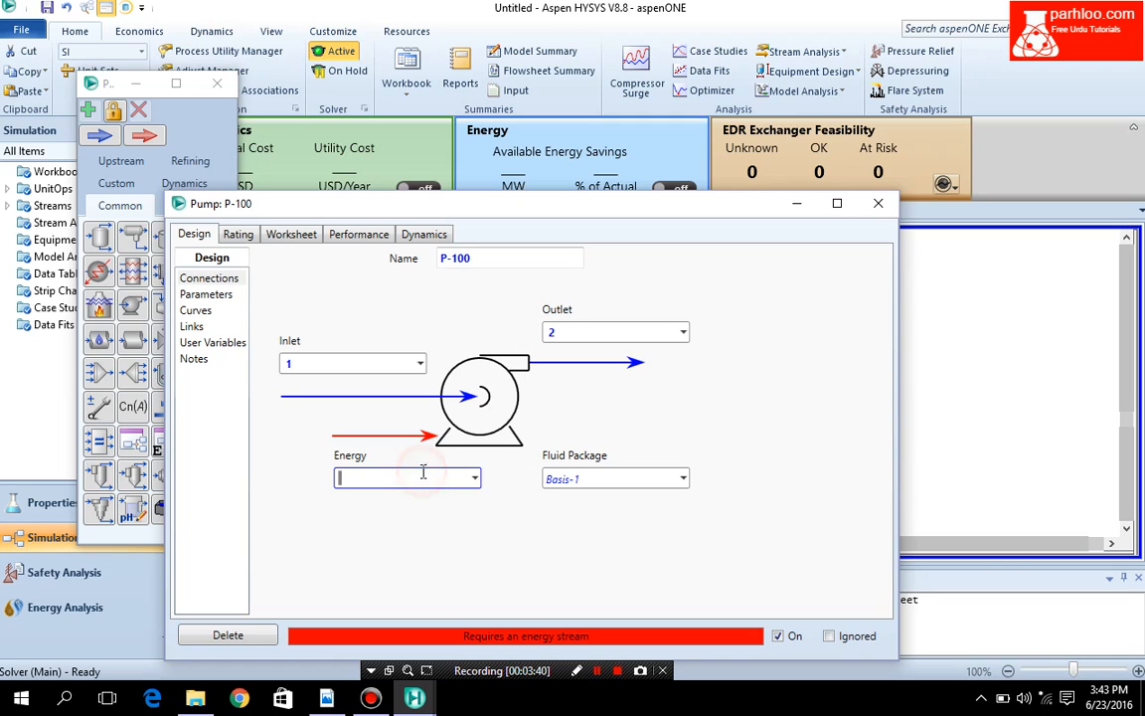
text(work)
key(Return)
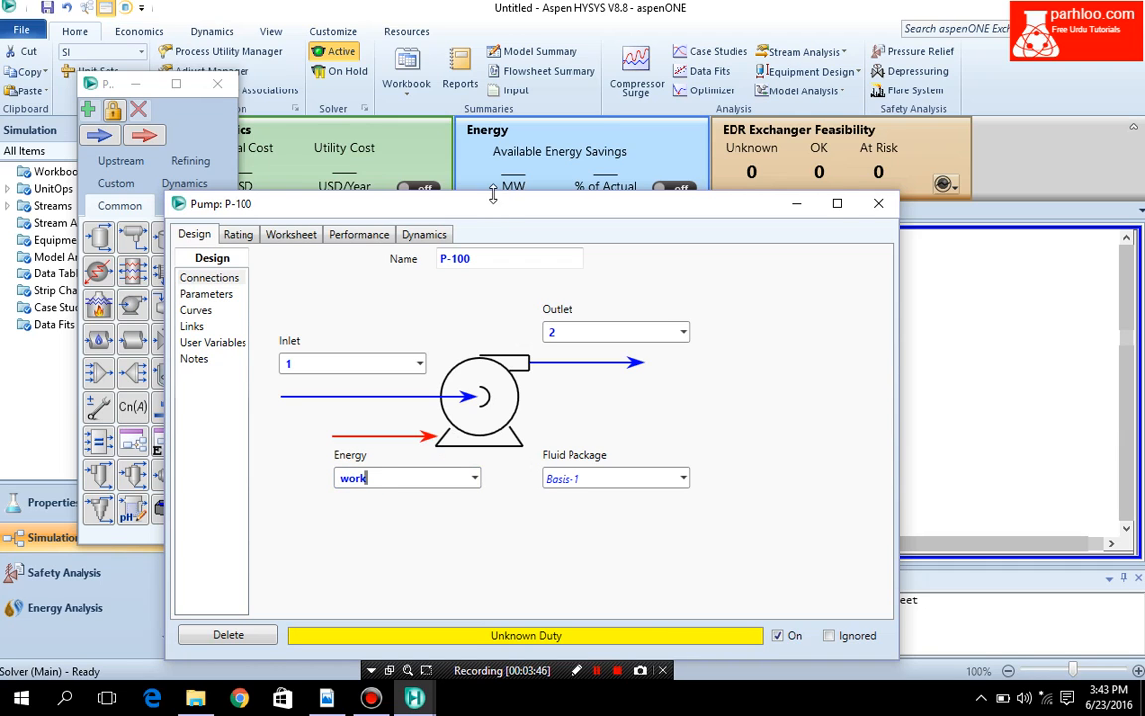
drag(493, 208, 583, 121)
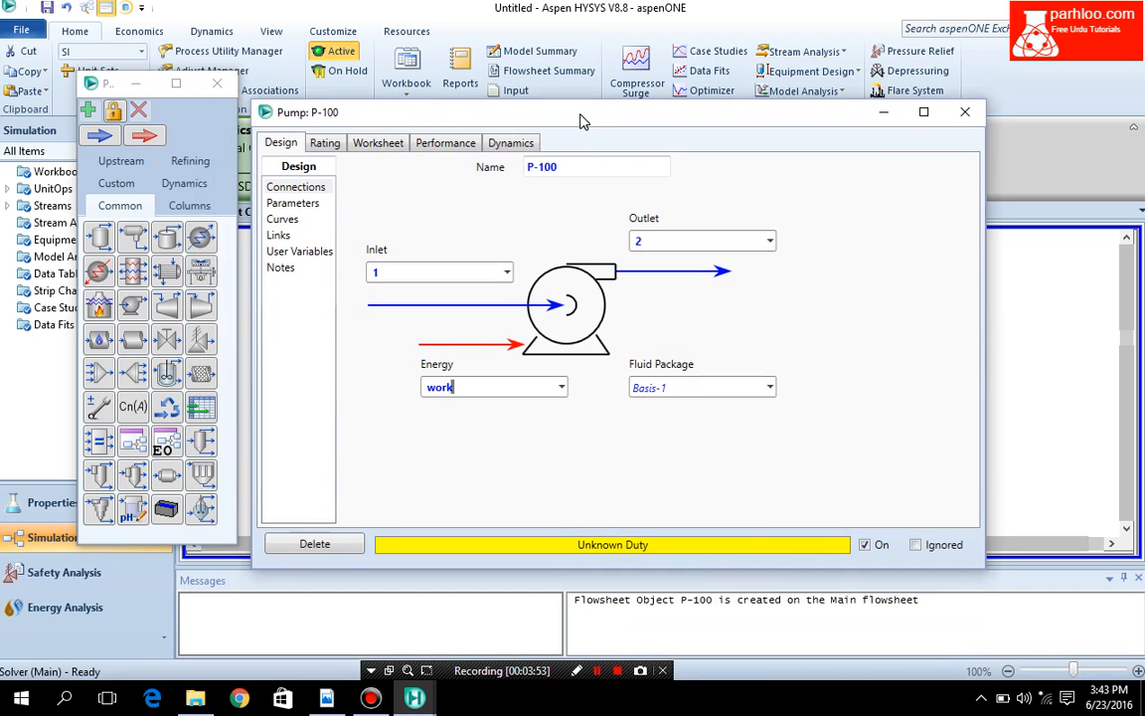
Step: Set the pressure of outlet stream 2 to 84 bar in the pump's worksheet
click(294, 203)
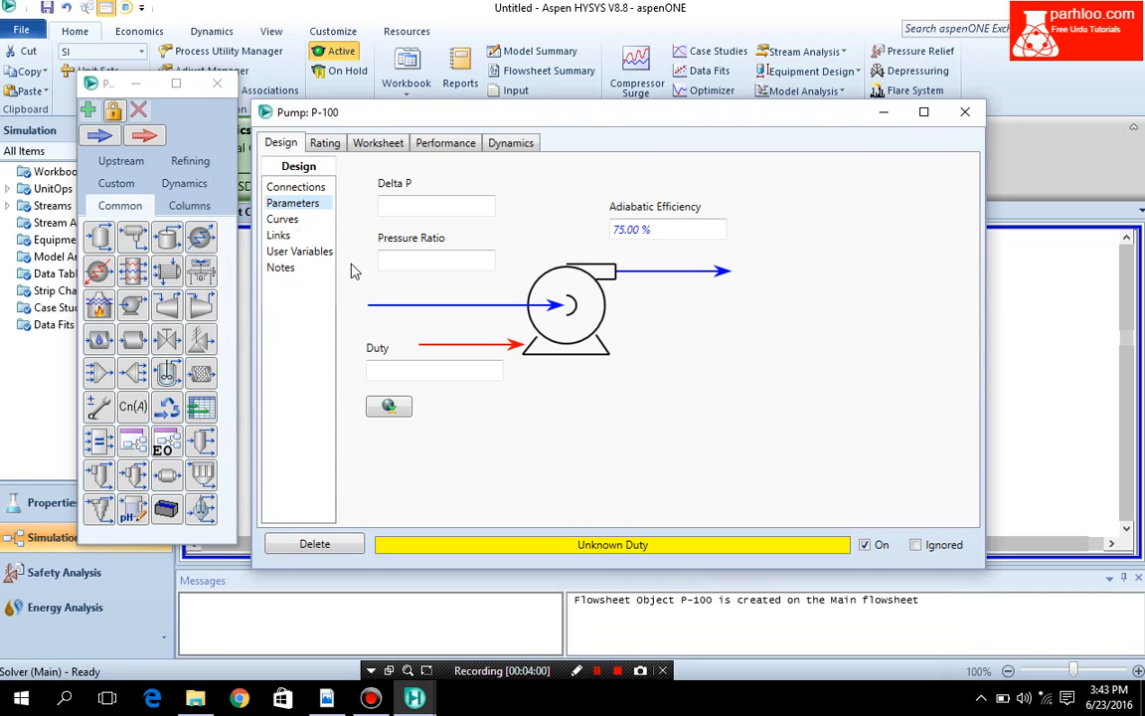
click(306, 195)
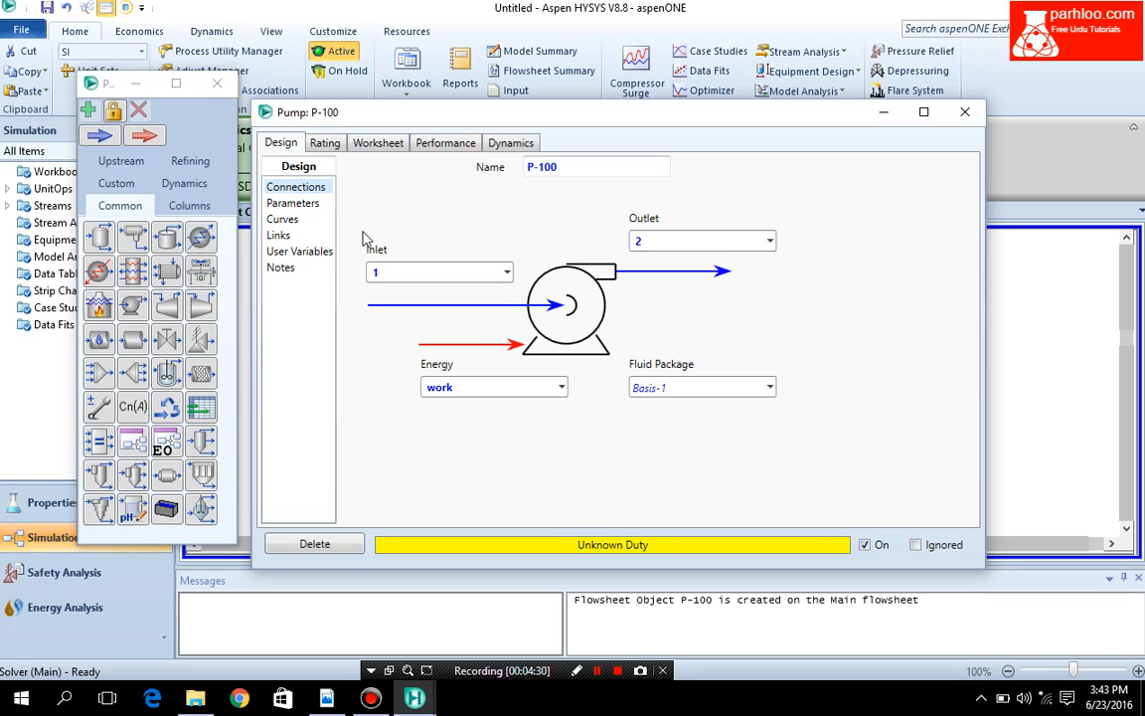
click(379, 146)
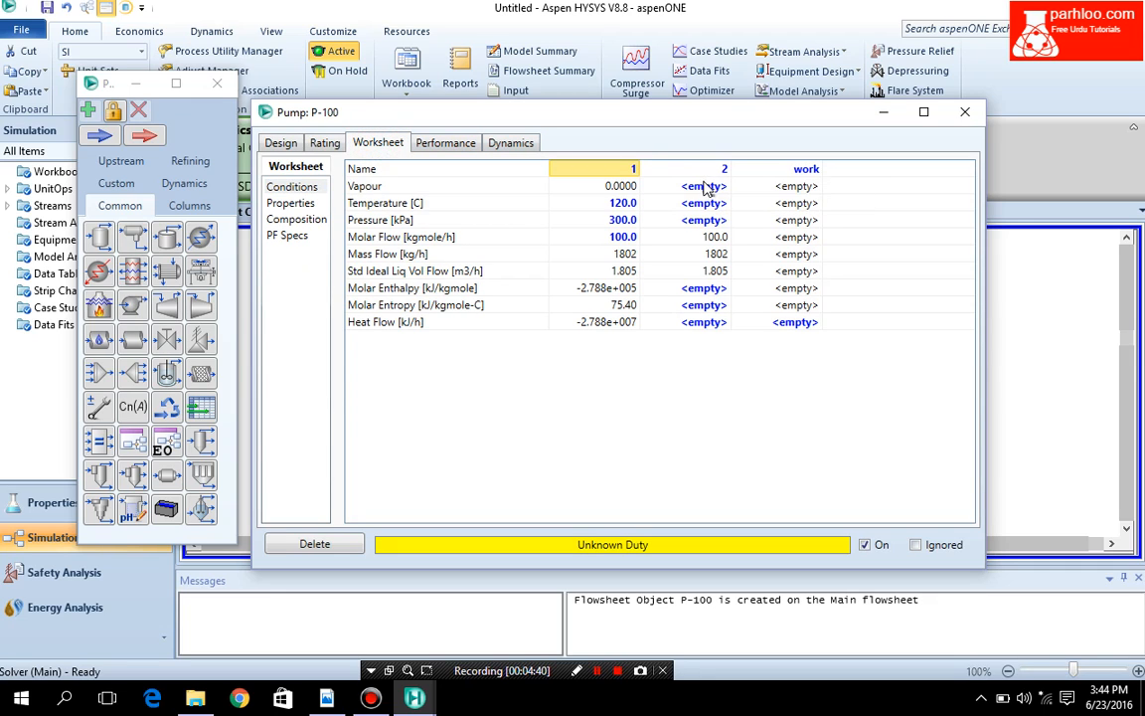
click(704, 221)
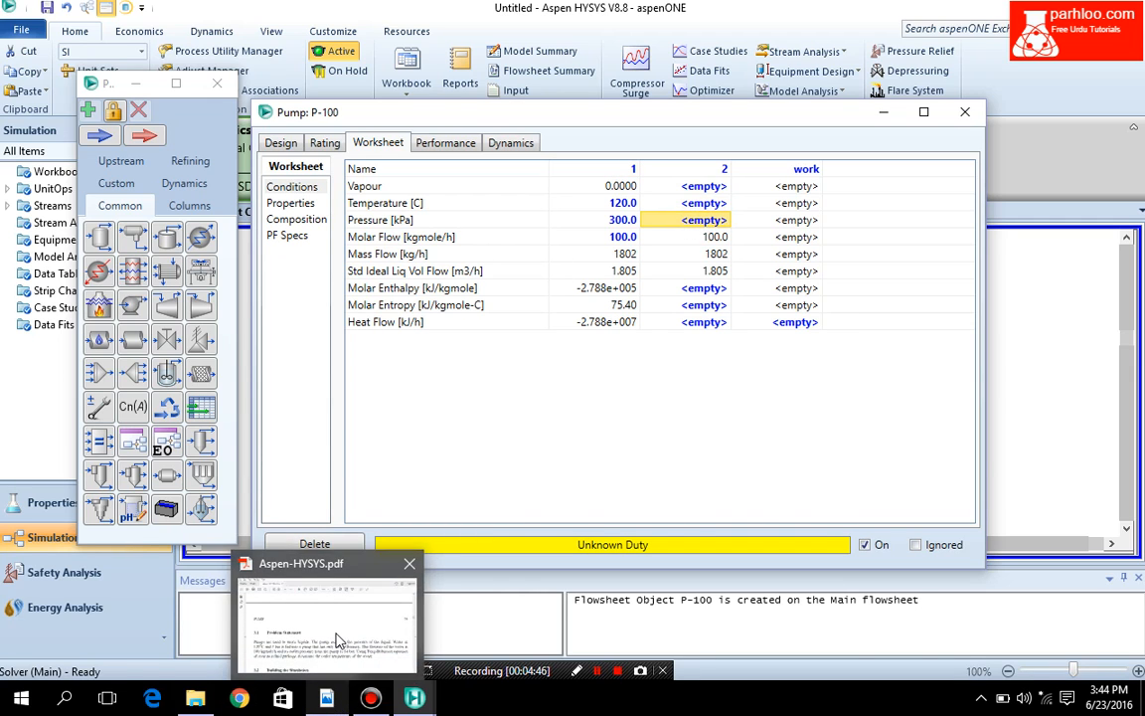
click(338, 639)
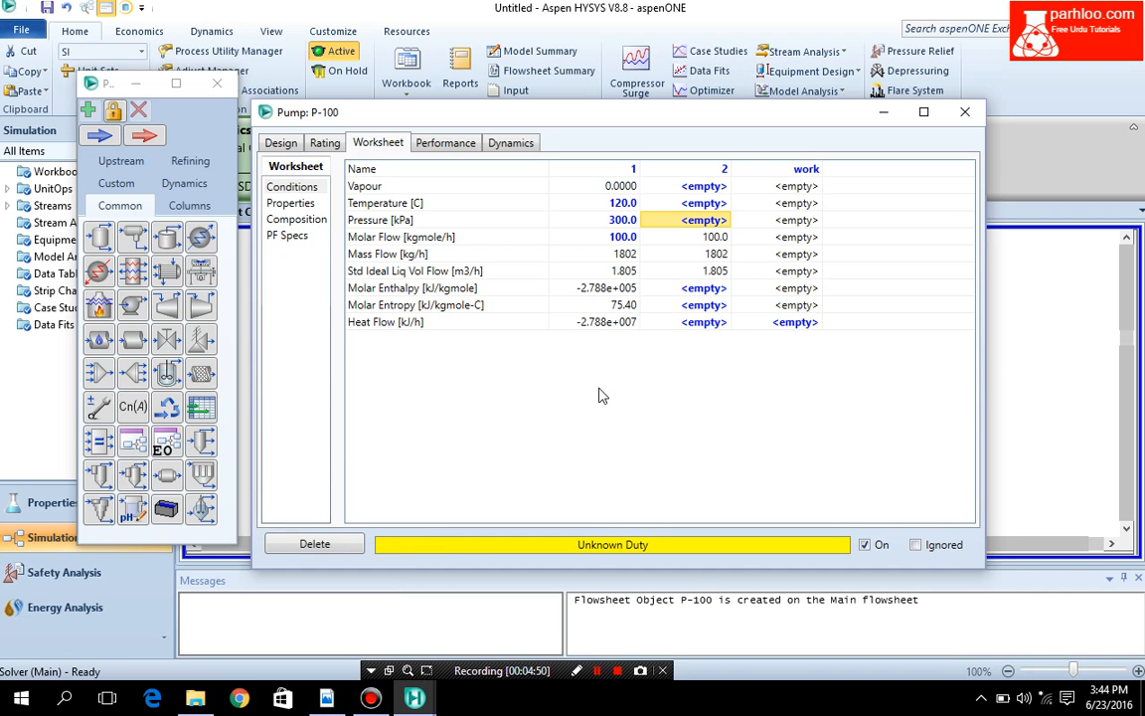
text(84)
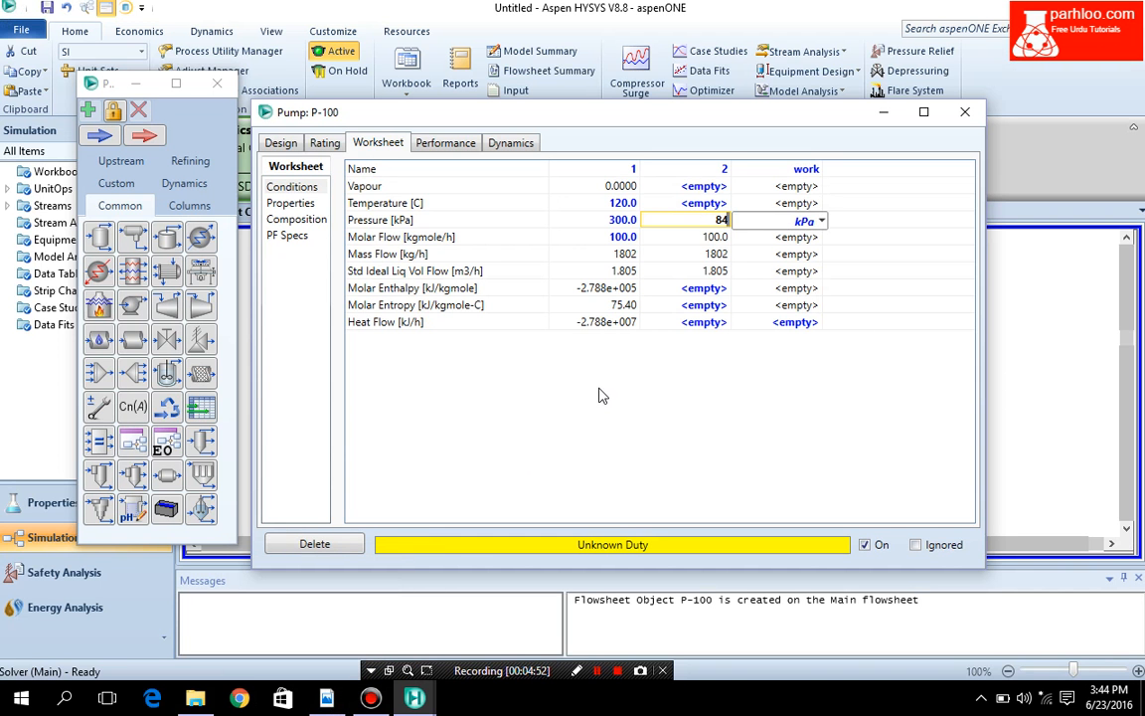
click(821, 221)
click(793, 317)
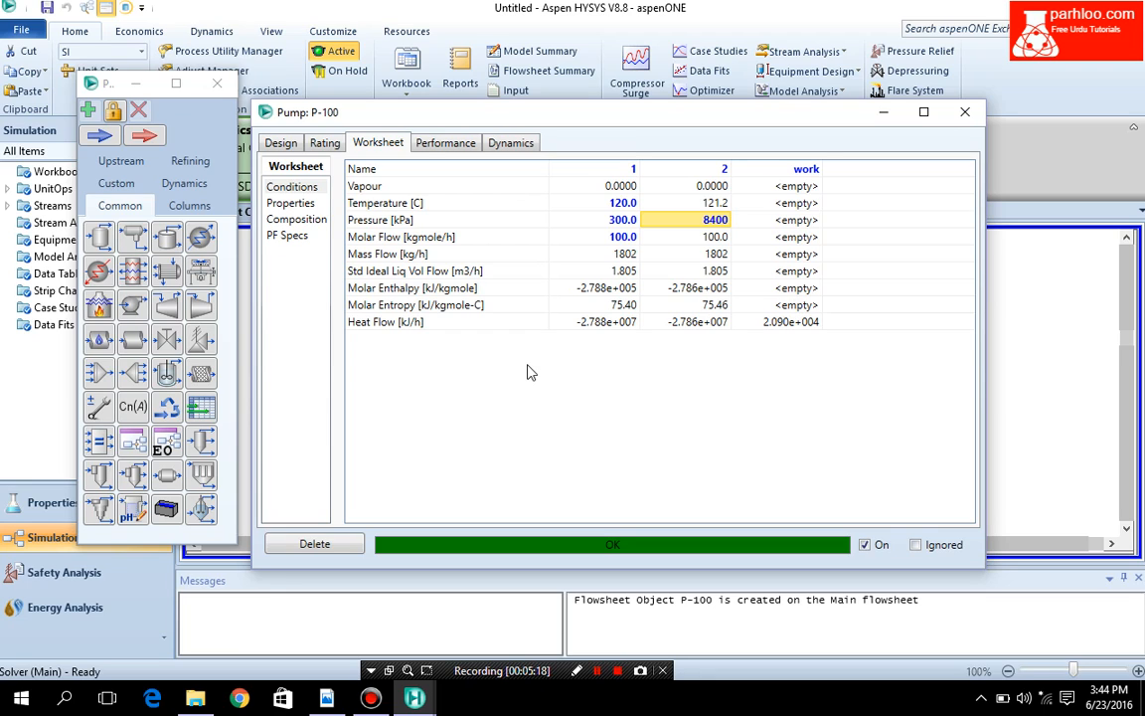
Step: Set the pump's adiabatic efficiency to 10 %, check the resulting stream conditions, and close the pump's properties
click(323, 147)
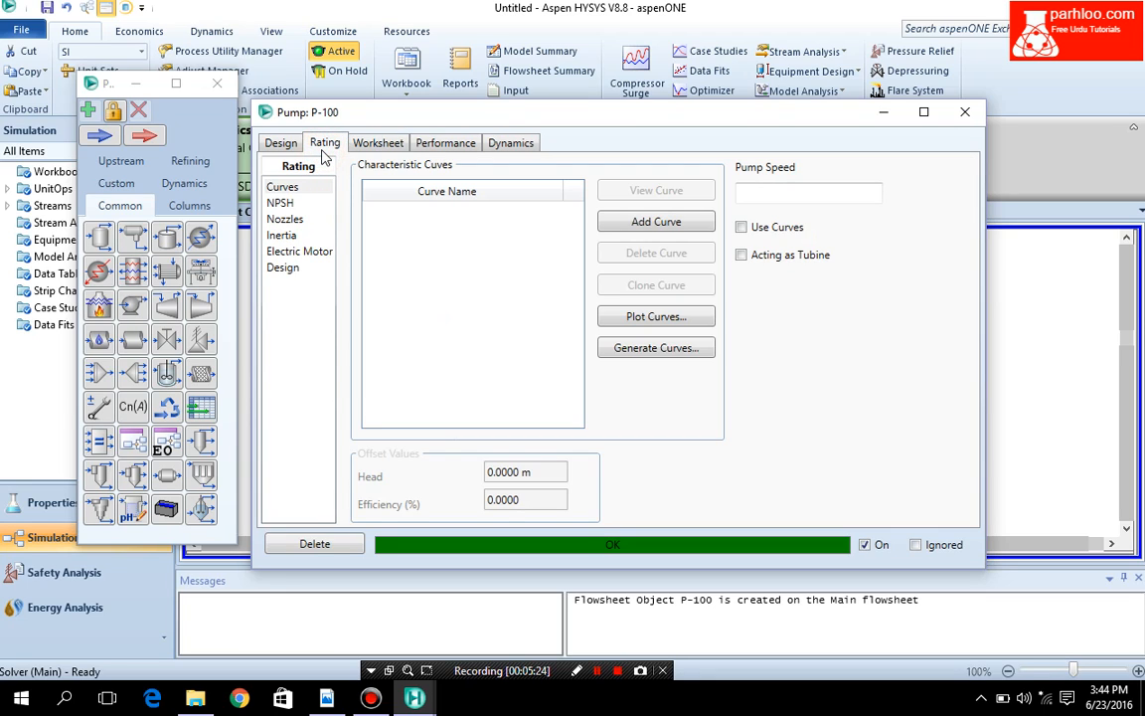
click(285, 145)
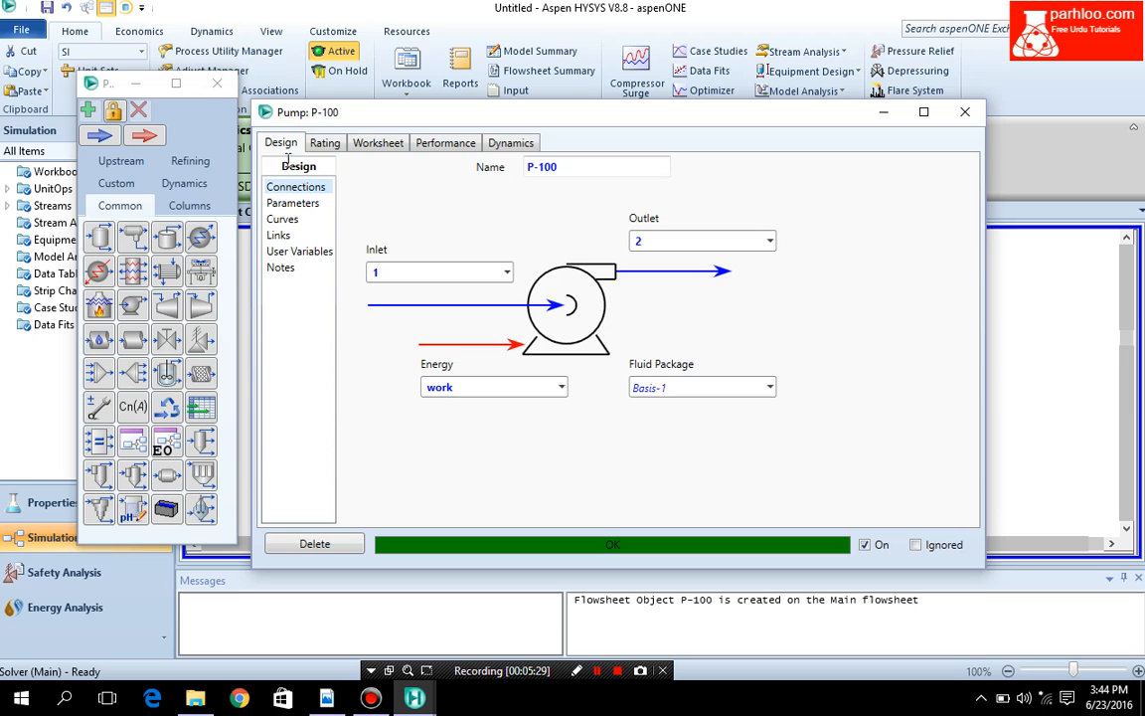
click(298, 206)
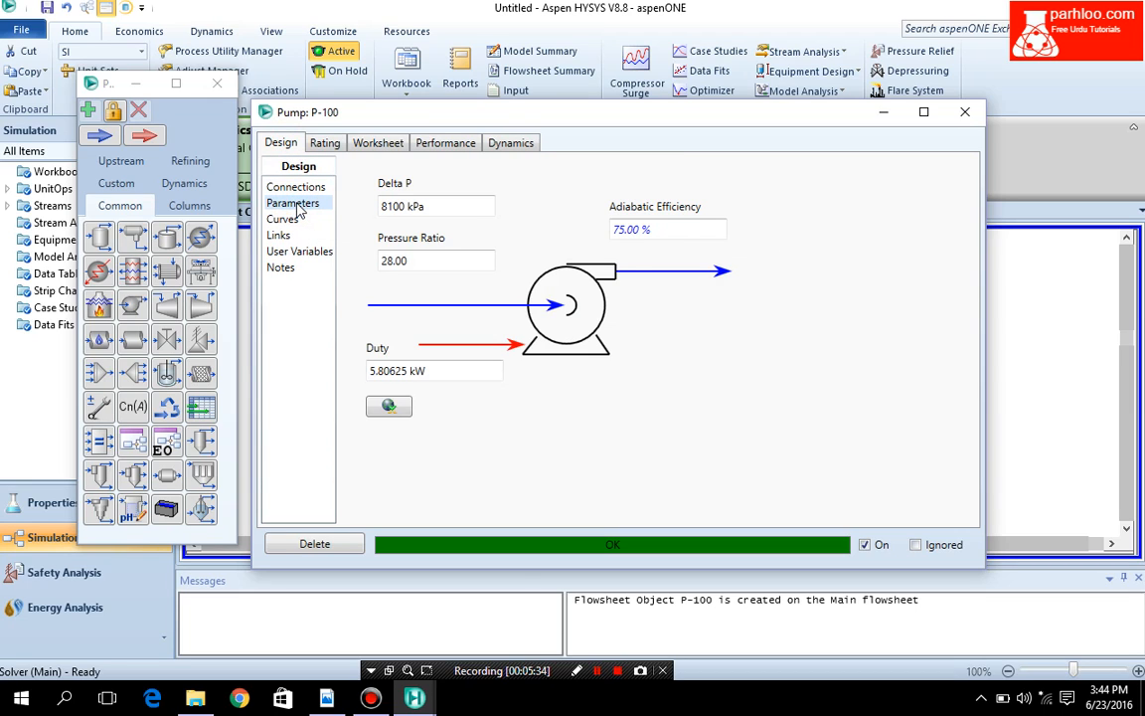
click(649, 231)
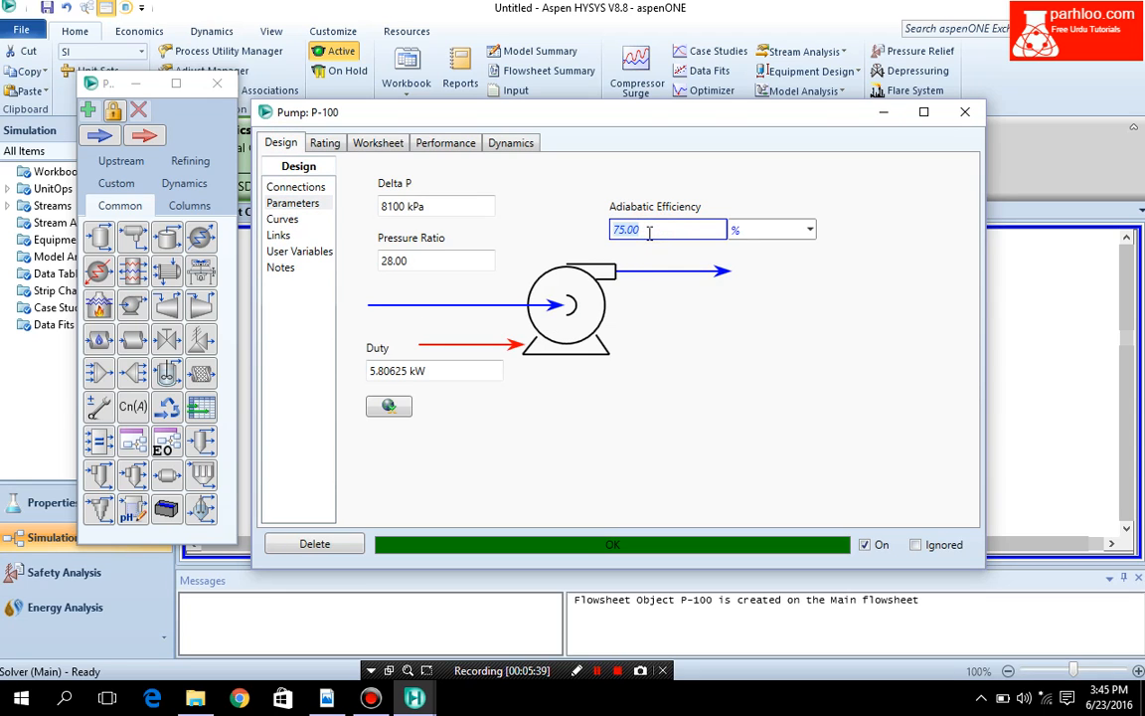
text(10)
key(Return)
click(377, 145)
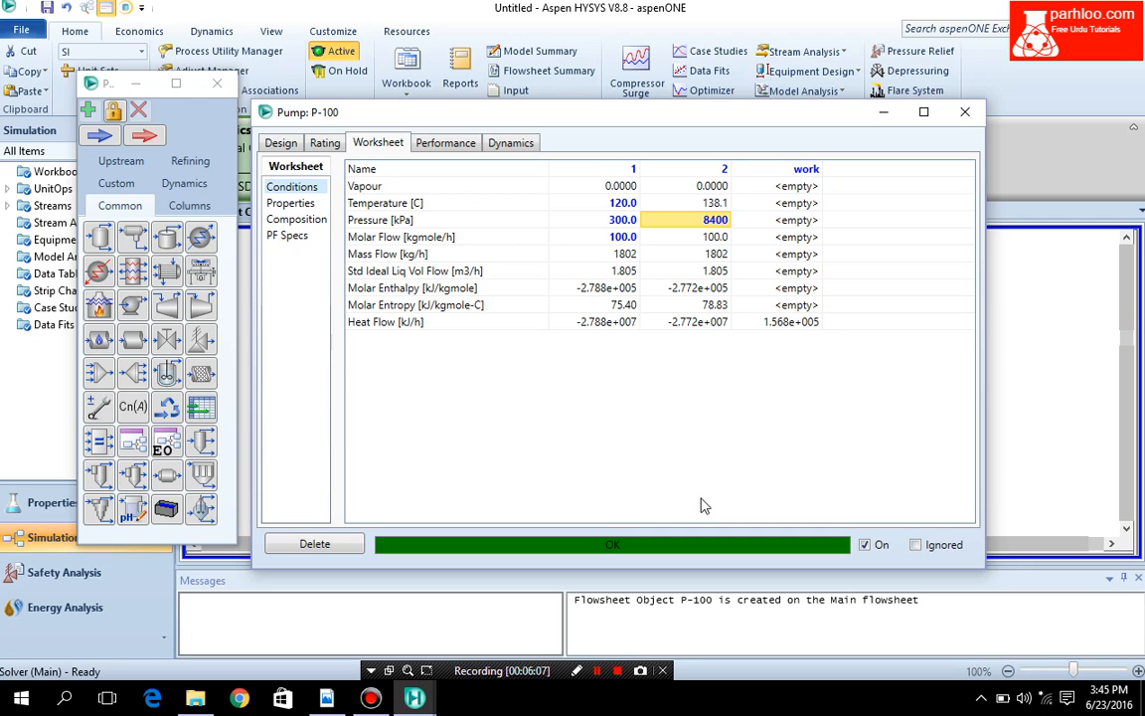
click(964, 113)
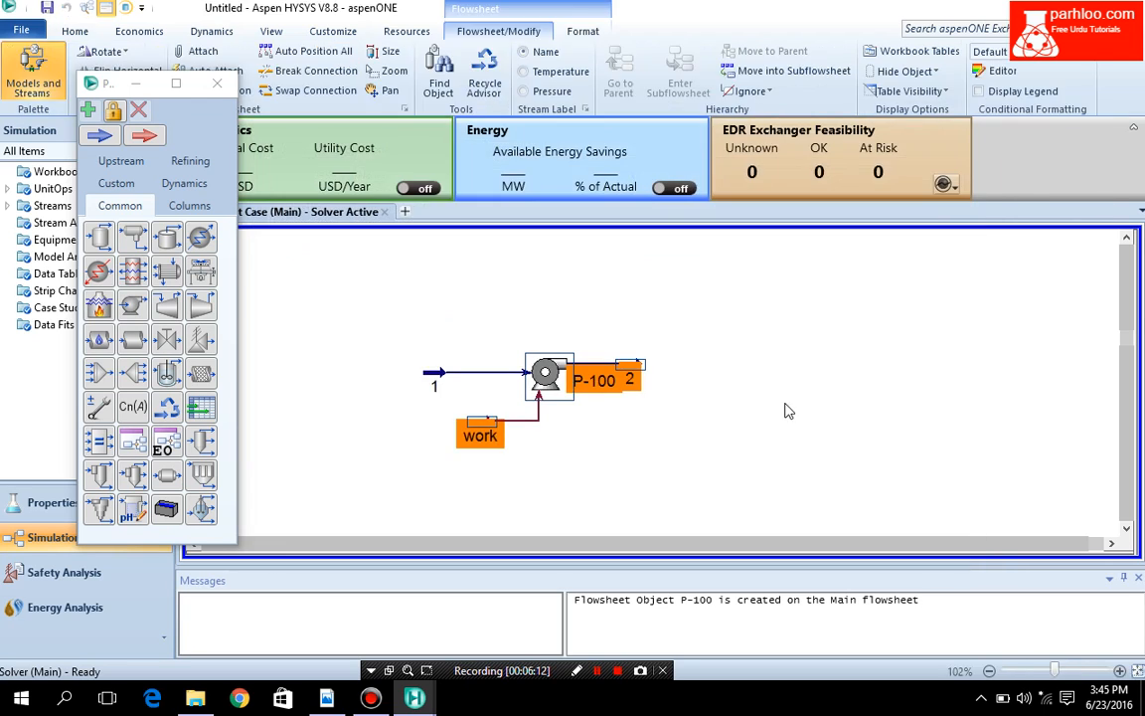
Step: Add the Material Streams workbook table to the flowsheet and bring it into view in full together with the pump
right_click(743, 392)
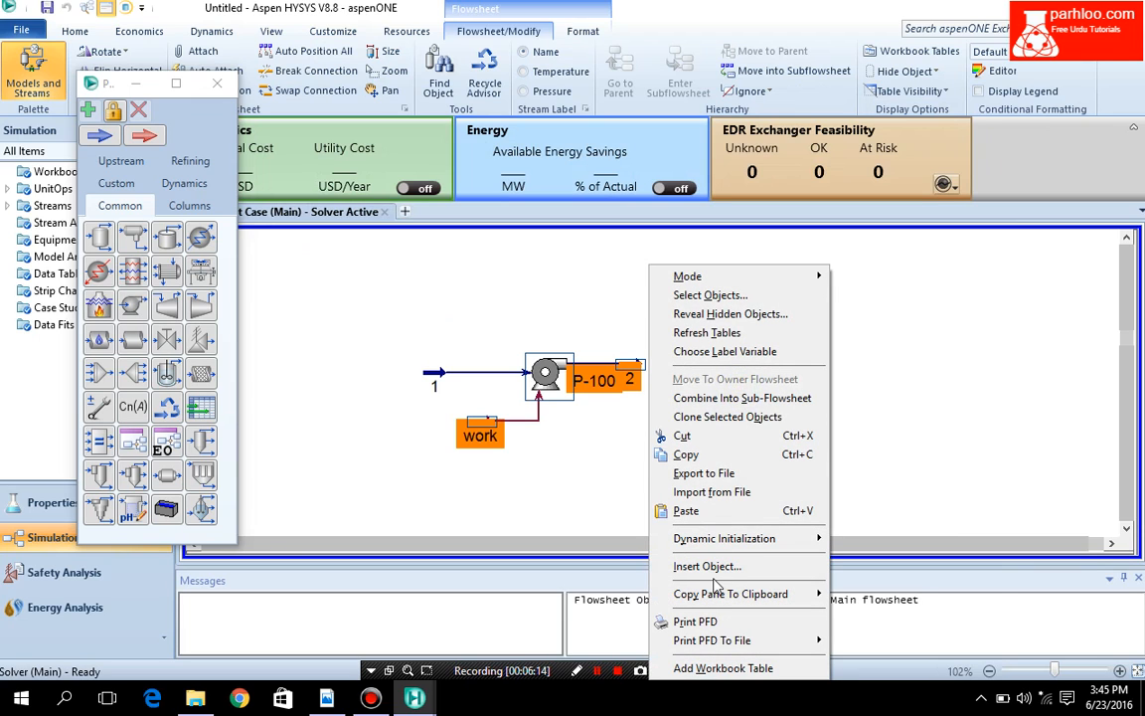
click(718, 668)
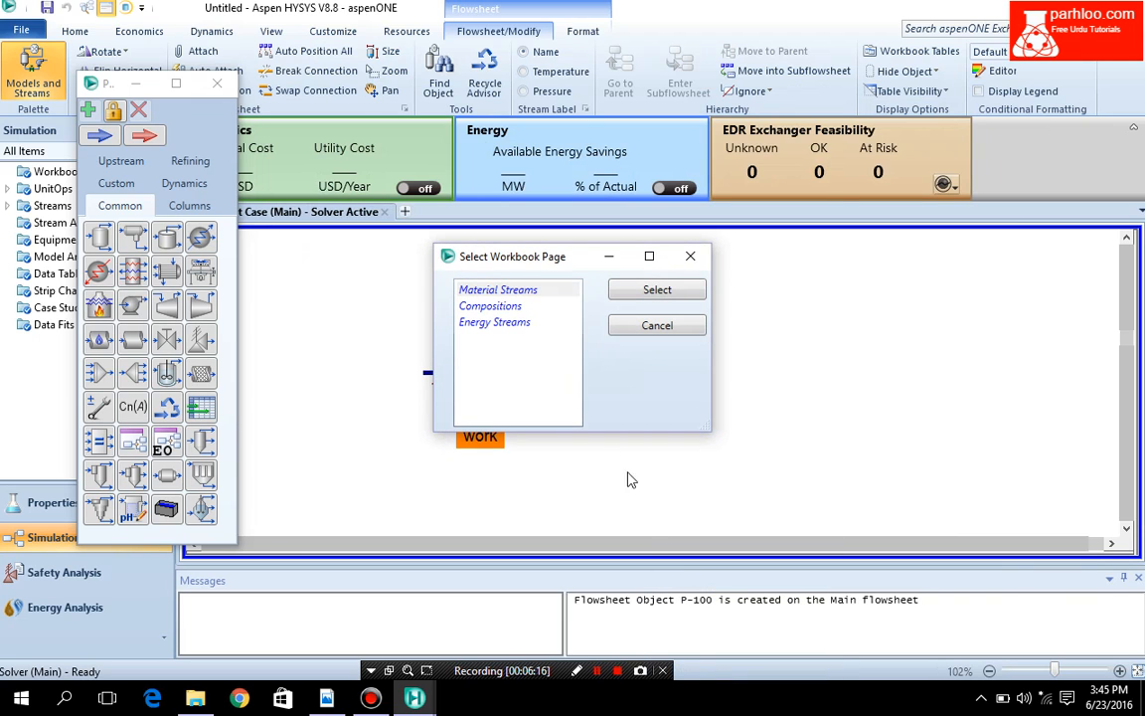
click(657, 289)
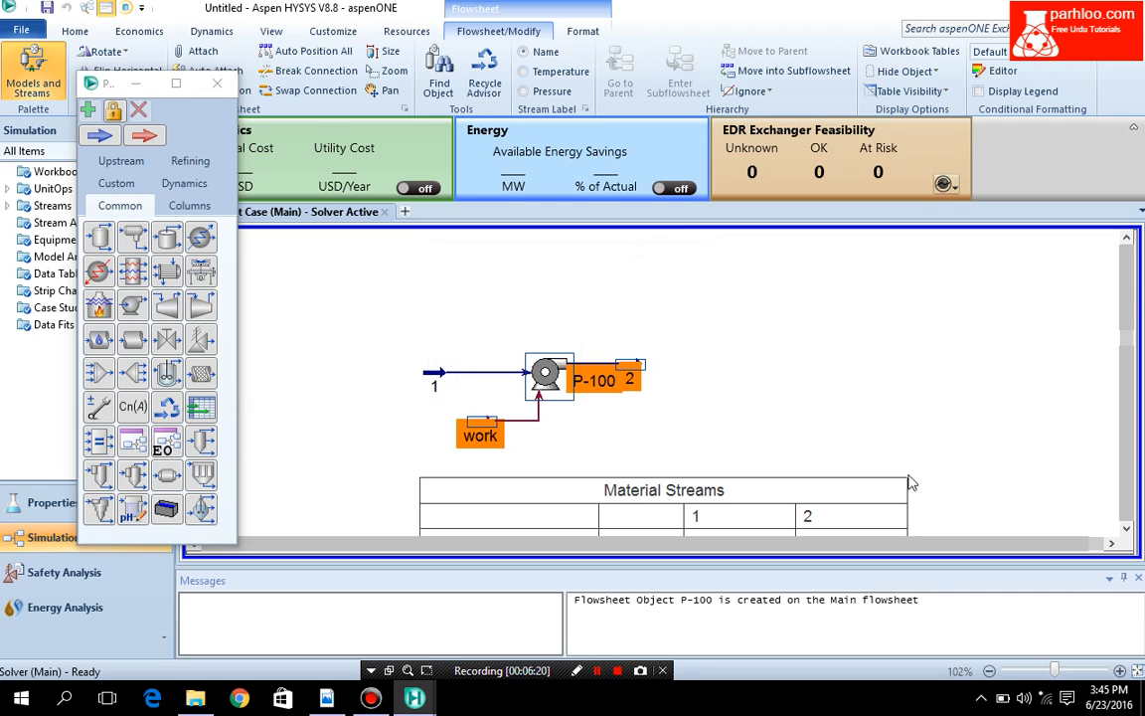
click(1126, 336)
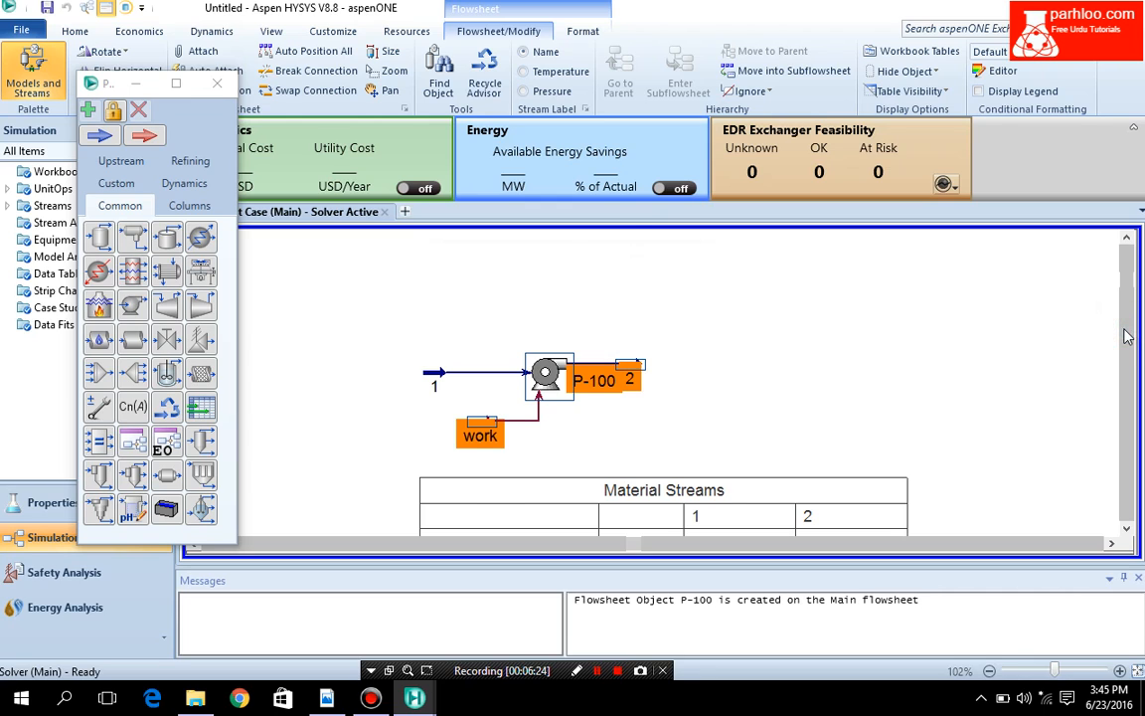
click(1126, 336)
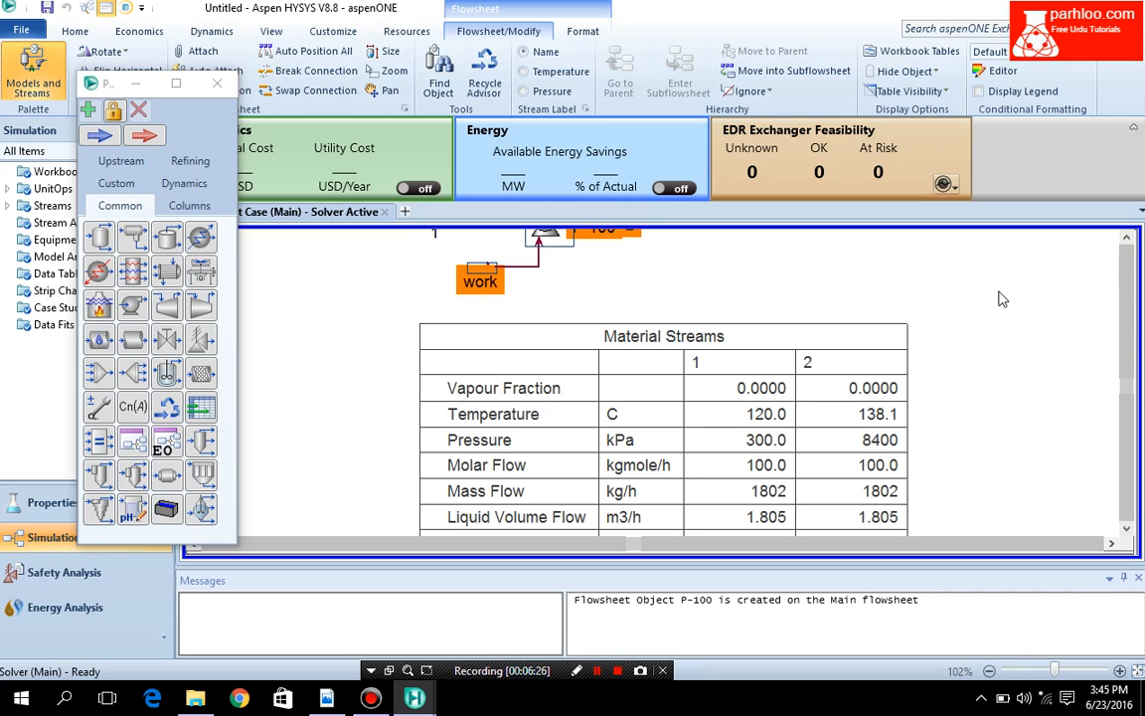
click(990, 672)
click(990, 672)
click(990, 672)
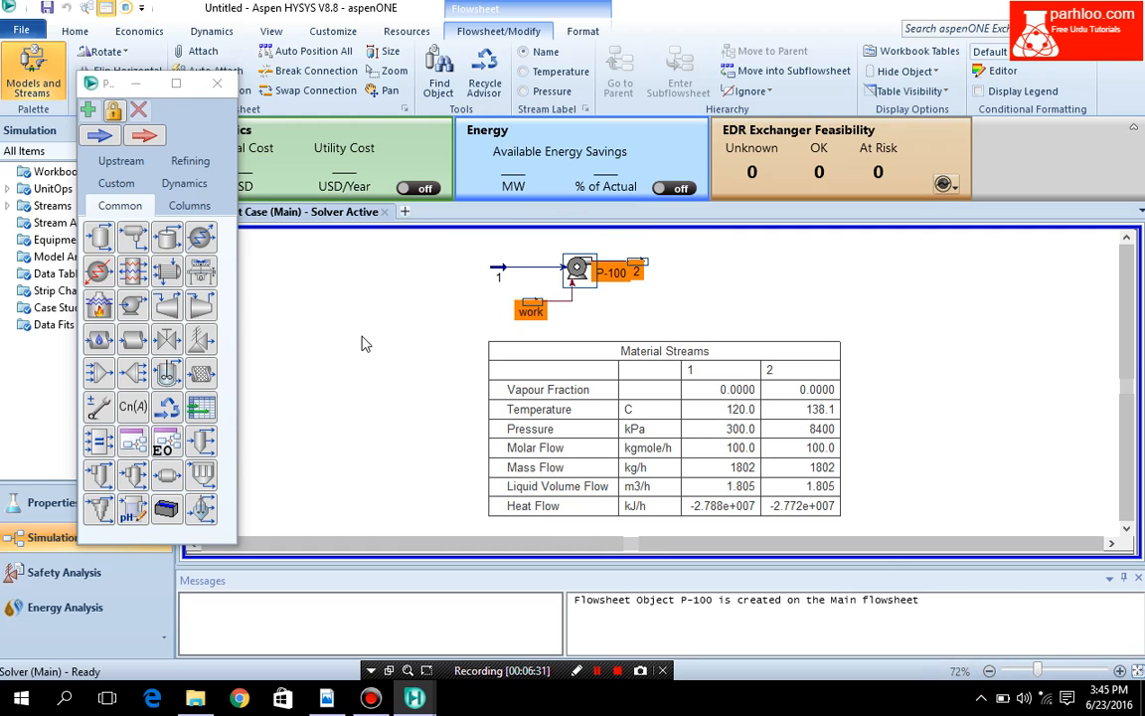
Step: Add the Compositions workbook table to the flowsheet and place it beside the Material Streams table without overlap
right_click(286, 335)
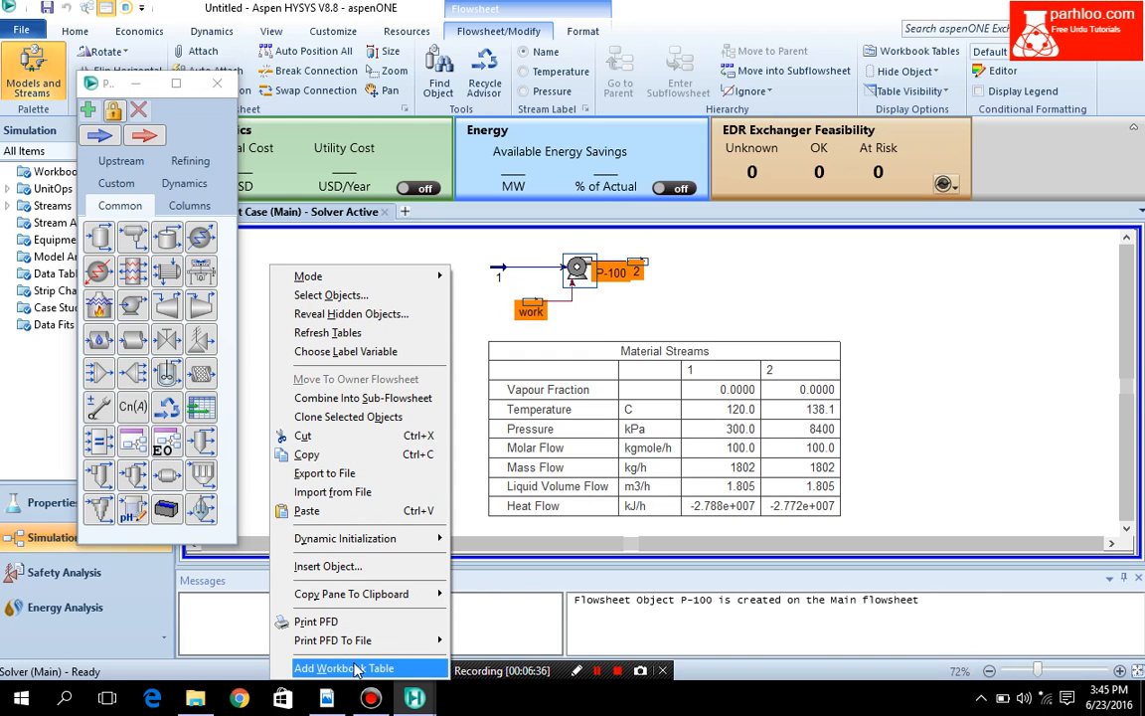
click(354, 668)
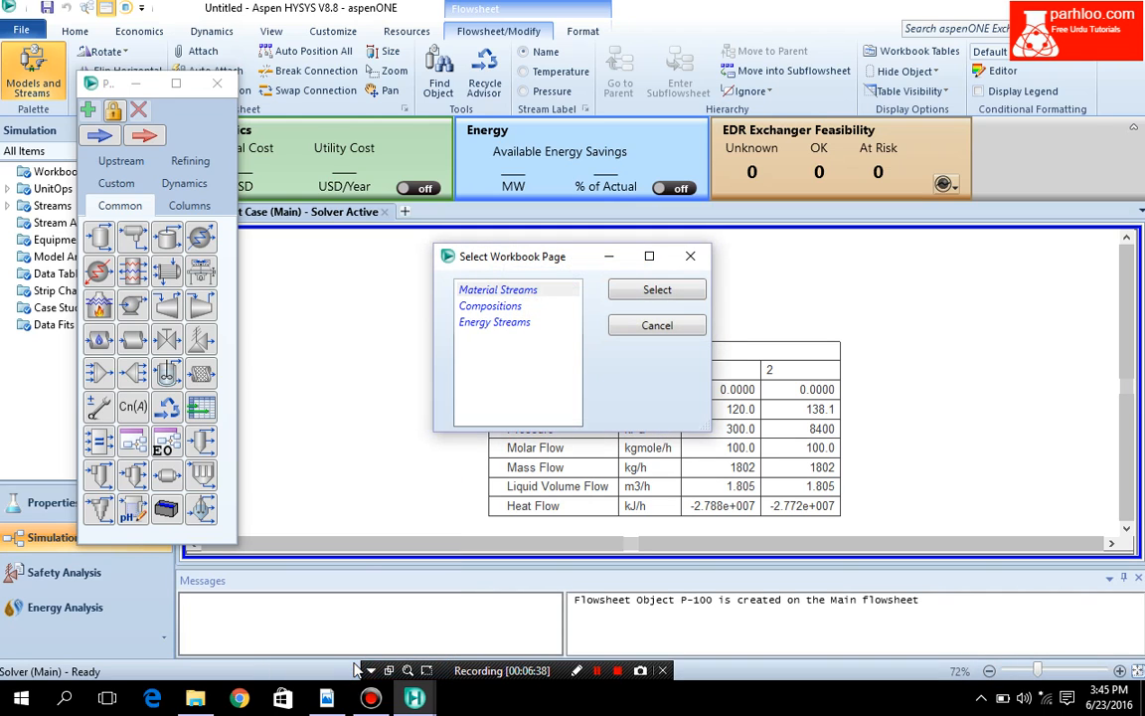
click(484, 308)
double_click(484, 308)
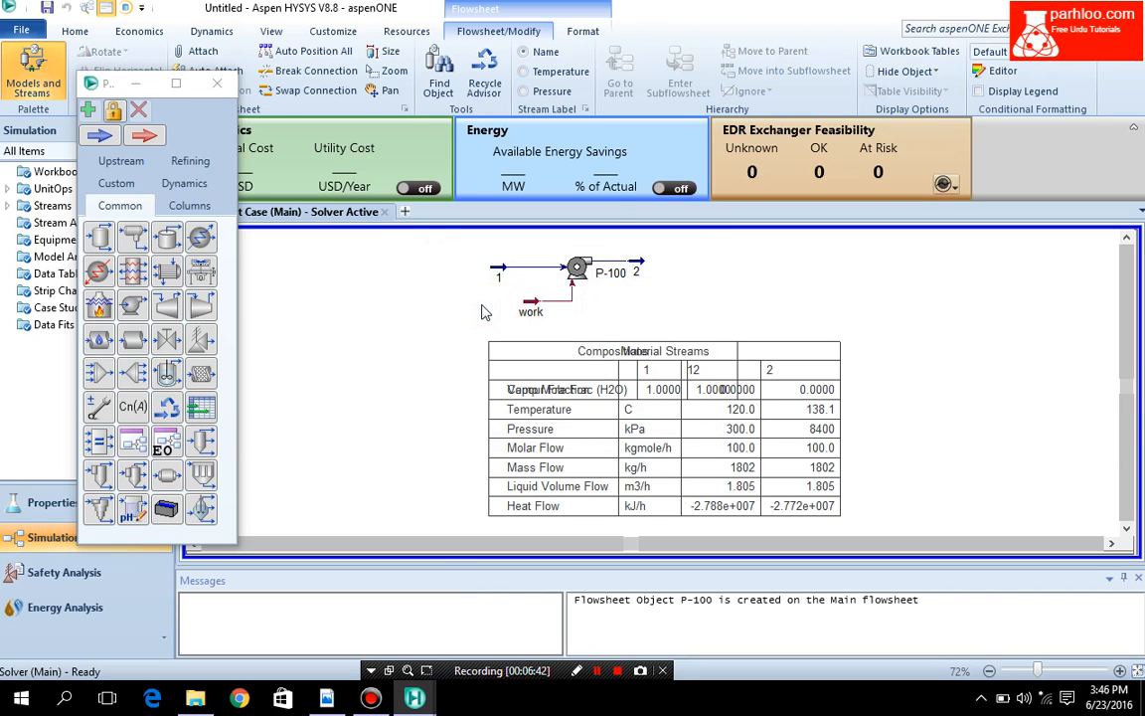
drag(639, 370, 386, 367)
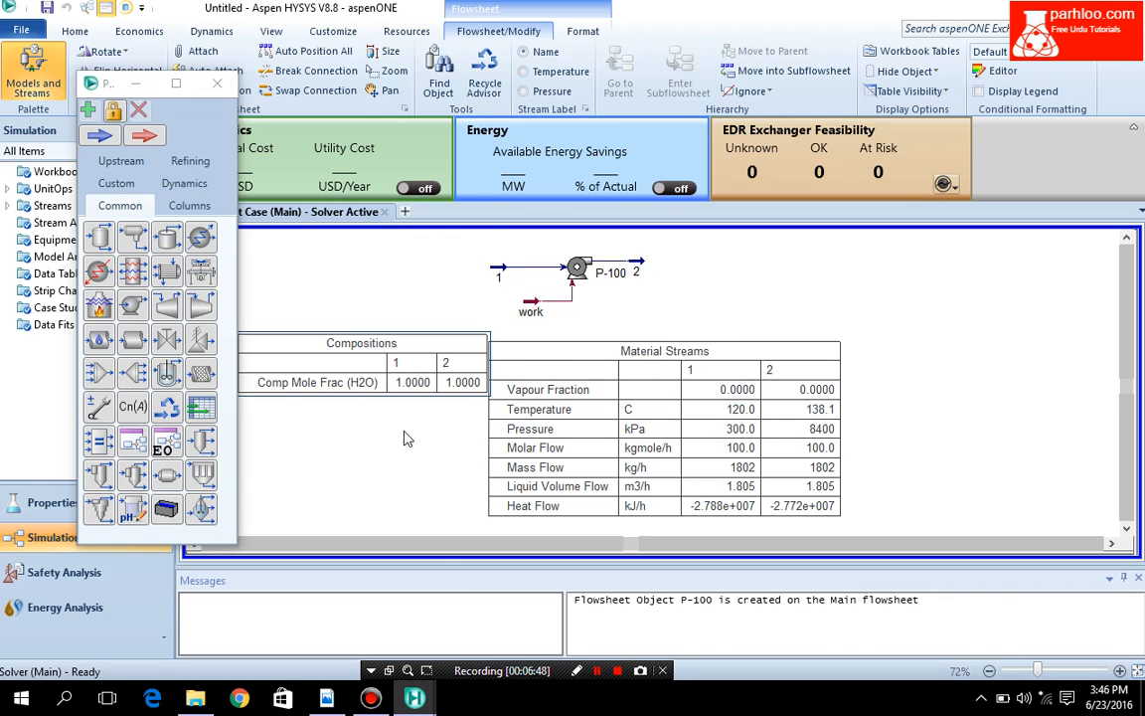
Step: Add the Energy Streams workbook table below the Compositions table and shift the Material Streams table slightly away from both
right_click(358, 383)
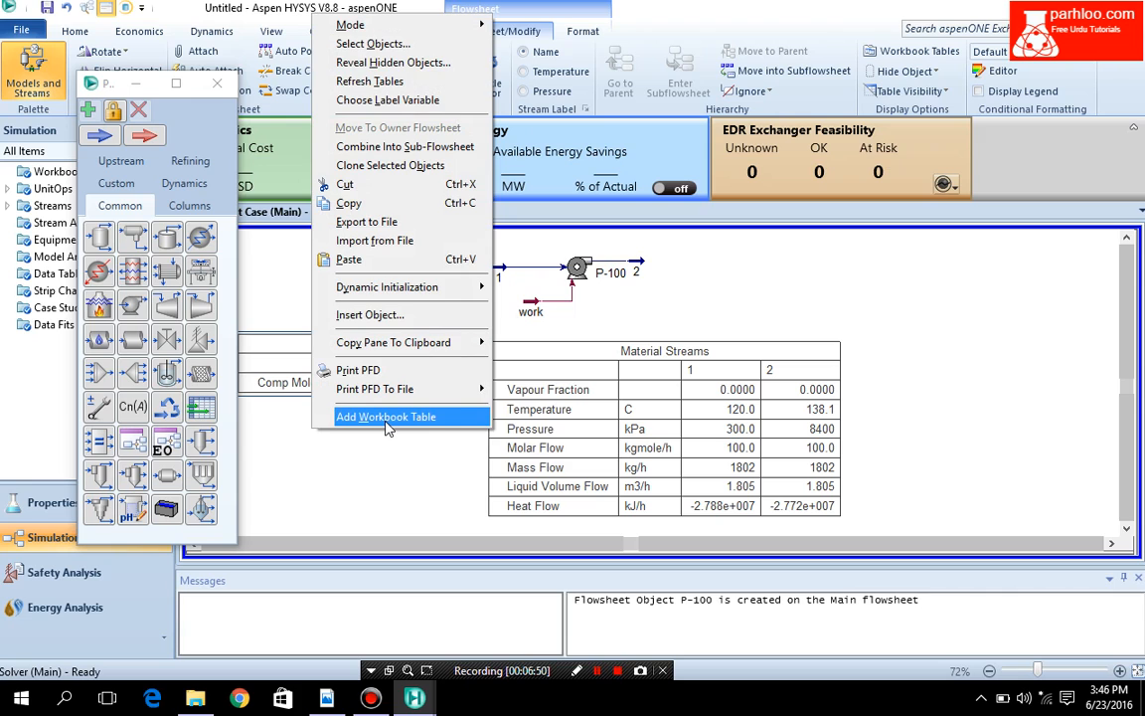
click(388, 417)
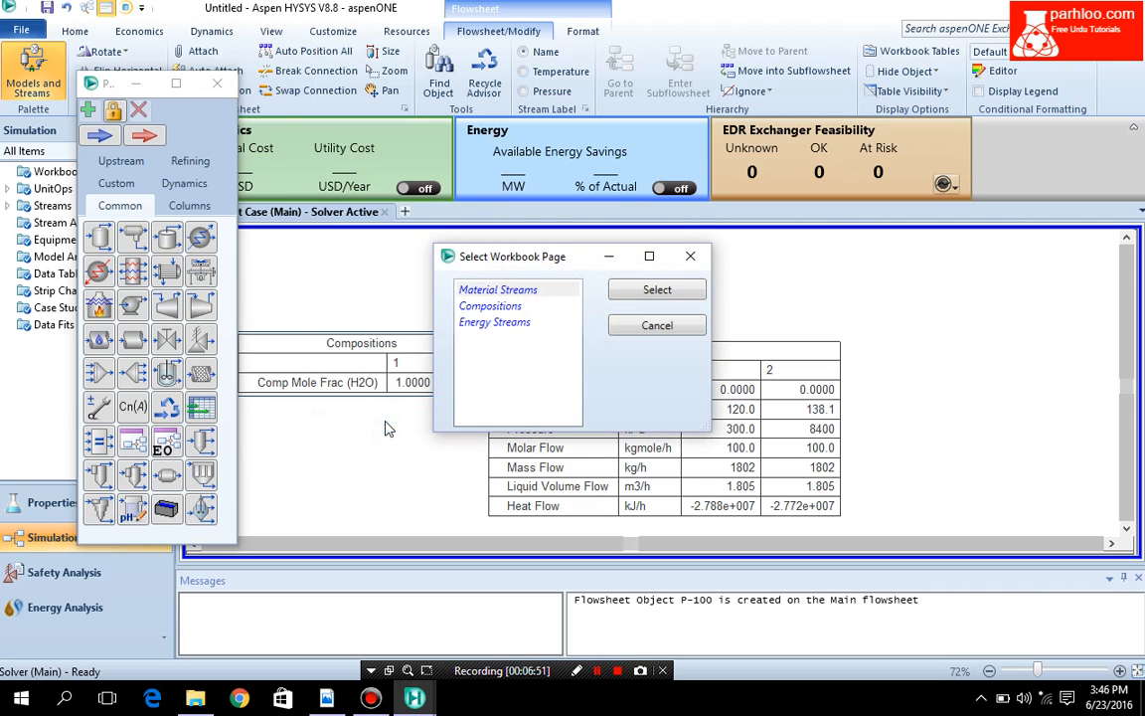
double_click(467, 321)
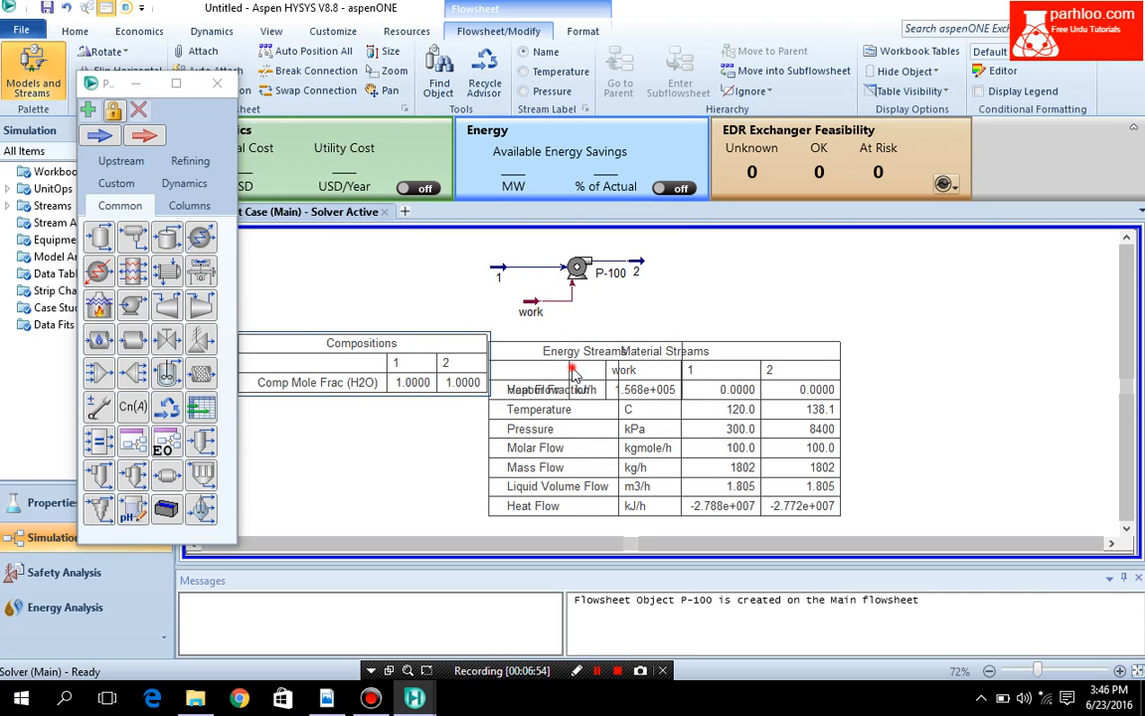
drag(574, 372, 368, 469)
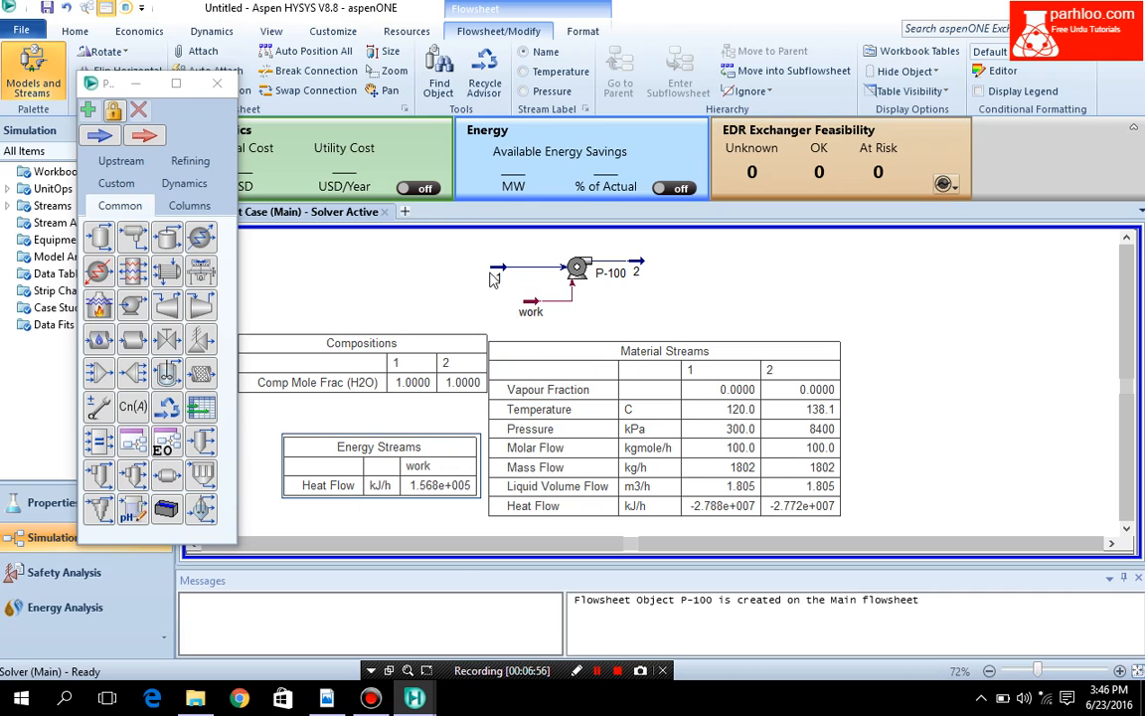
drag(767, 366, 807, 360)
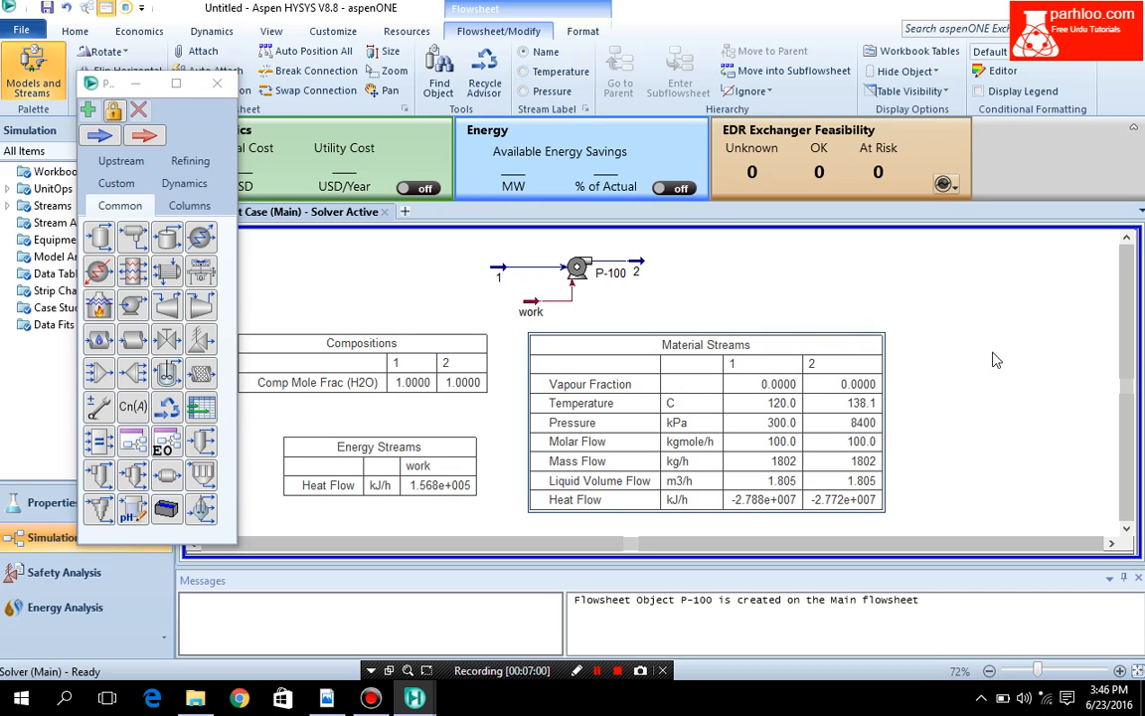